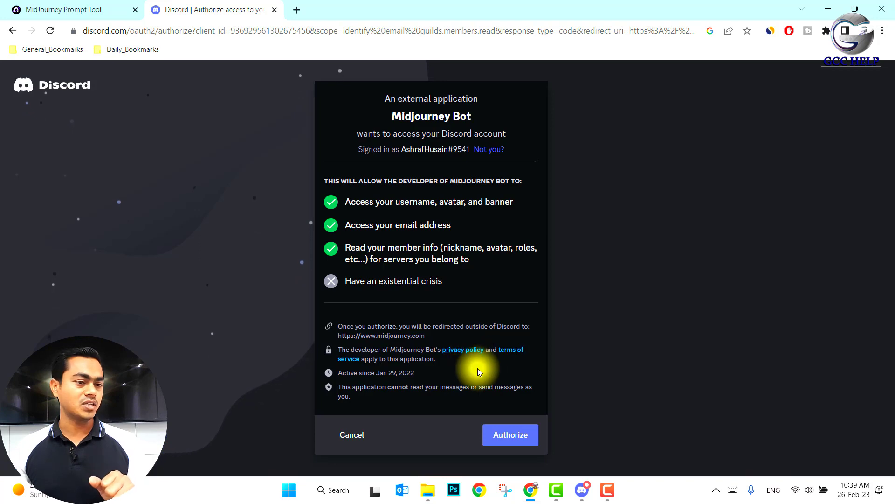
# Authorize Midjourney Bot to access the Discord account and look through the generated images in the Midjourney profile gallery.
pyautogui.click(513, 434)
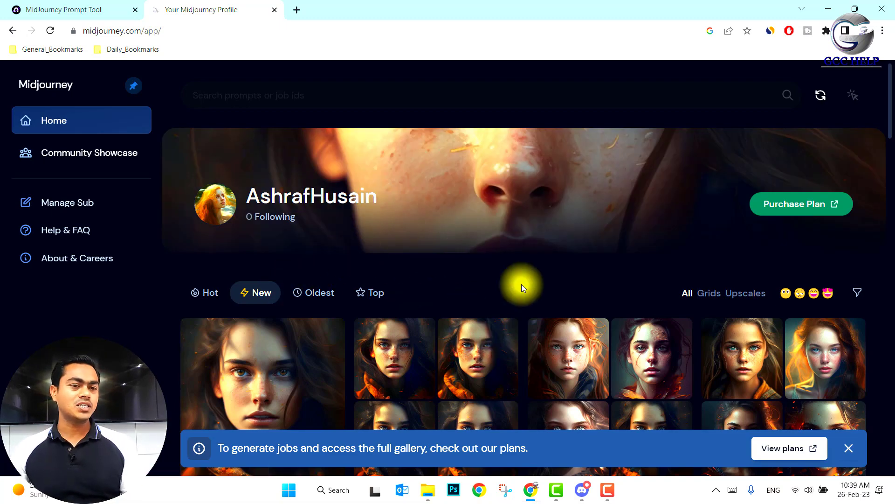
pyautogui.scroll(-4, 521, 284)
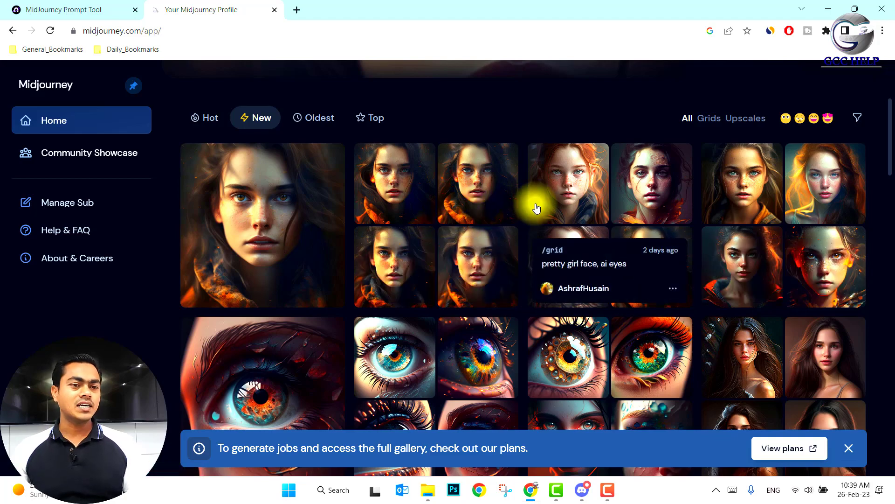
pyautogui.scroll(-6, 536, 208)
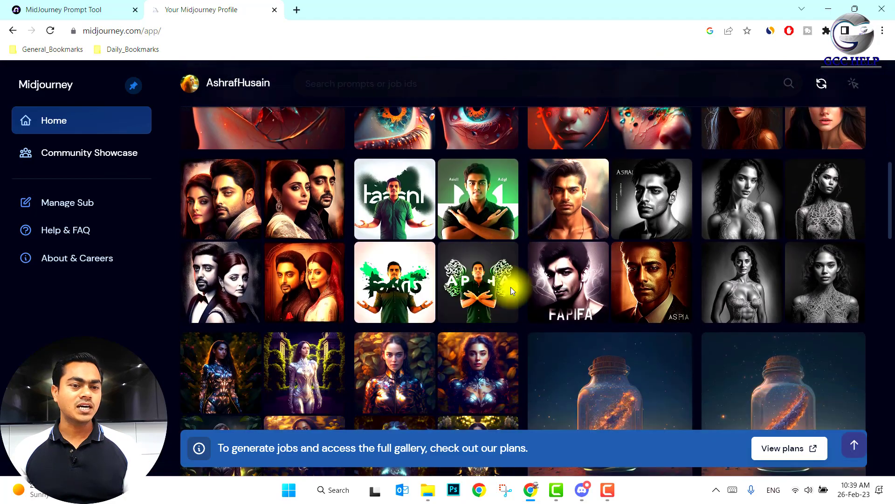
pyautogui.scroll(10, 510, 289)
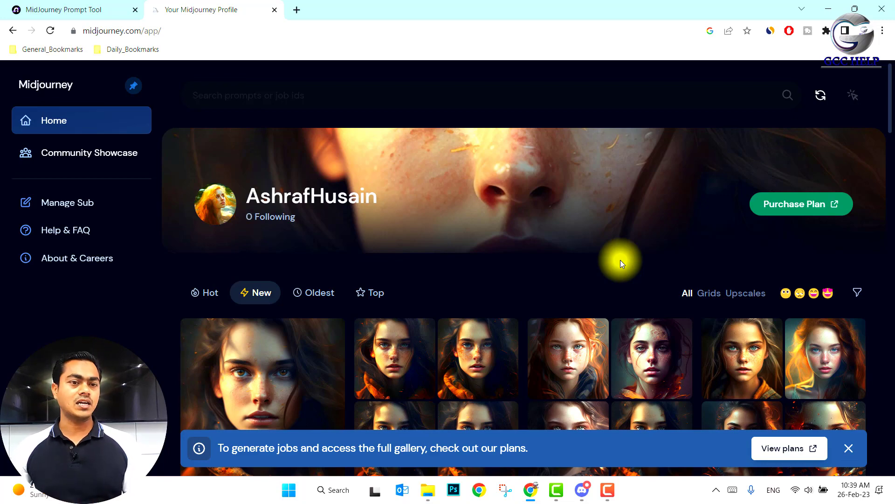
pyautogui.scroll(-1, 623, 268)
pyautogui.scroll(-2, 625, 276)
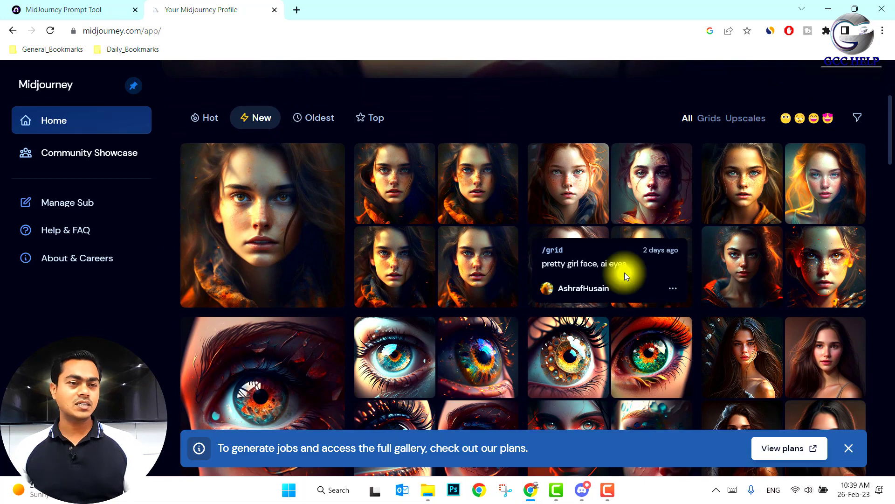
pyautogui.scroll(-2, 466, 289)
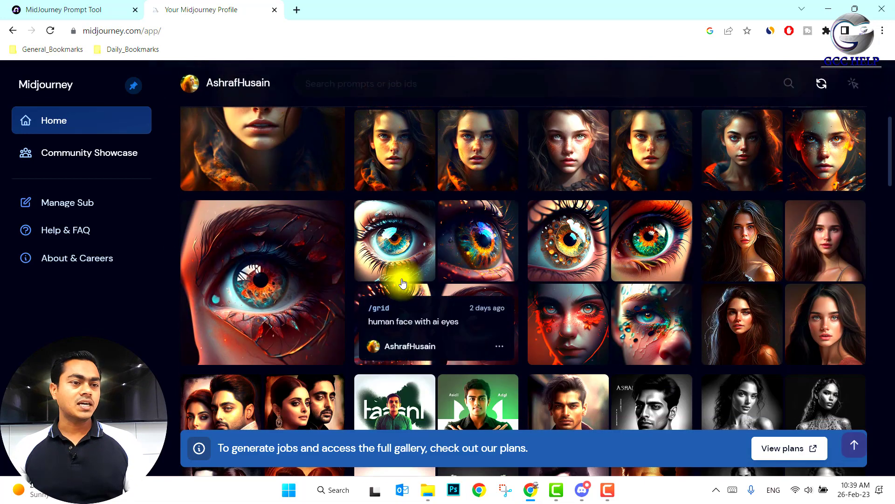
# View the "human face with ai eyes" grid enlarged, browse through the four images after it, and close the viewer.
pyautogui.click(400, 258)
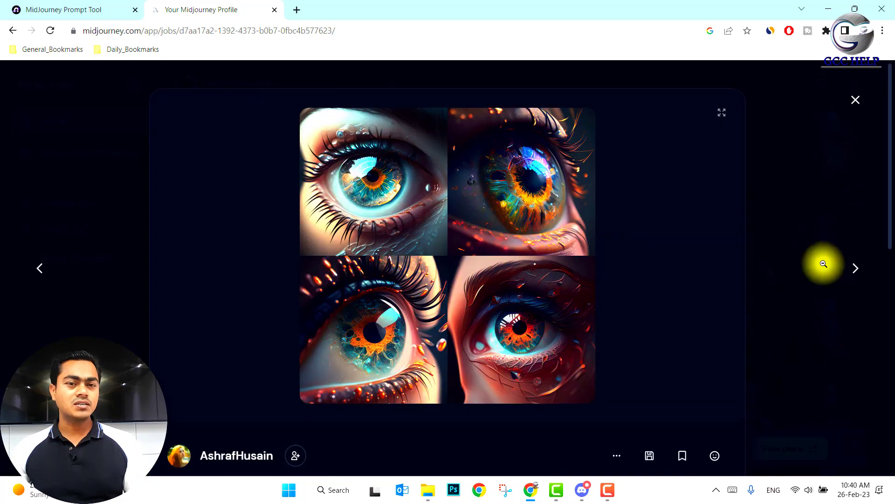
pyautogui.click(853, 276)
pyautogui.click(854, 275)
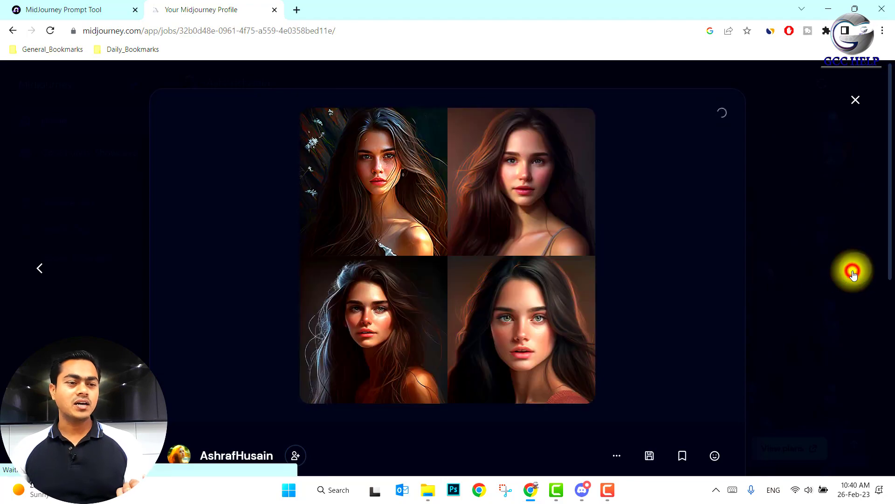
pyautogui.click(853, 275)
pyautogui.click(853, 275)
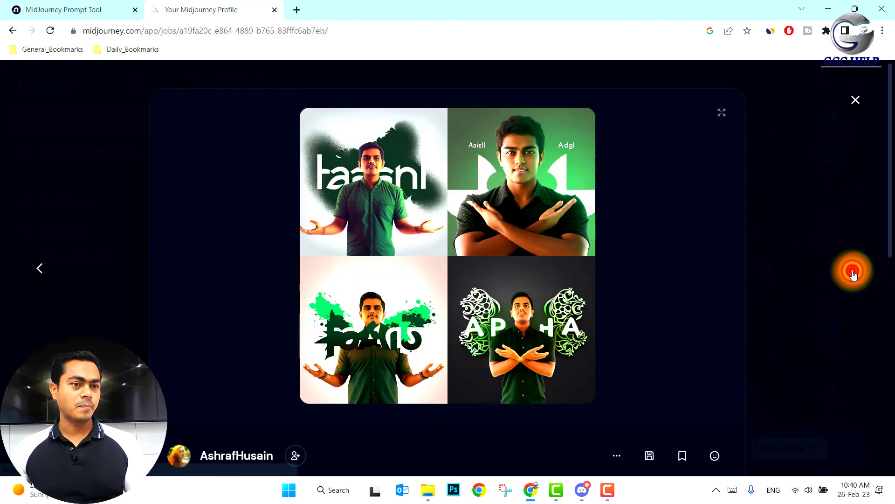
pyautogui.click(856, 100)
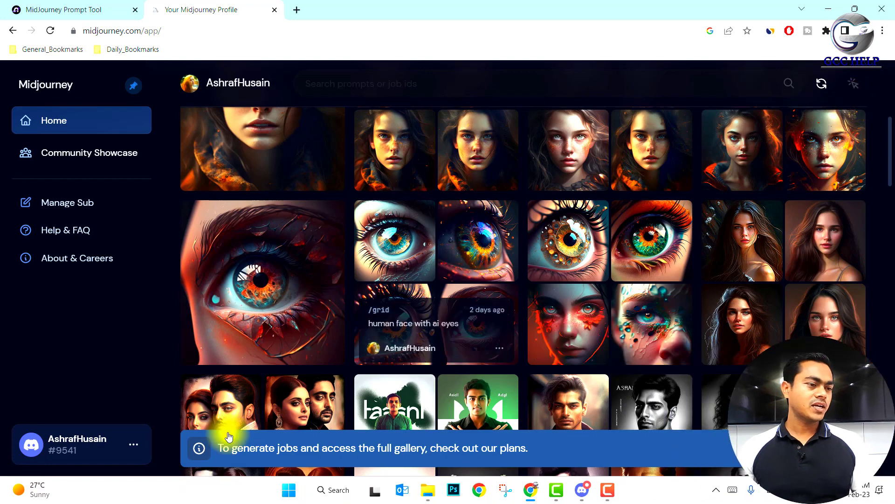
# Go to Discord from the Midjourney account options, open the personal server, and review the images generated in its text channel.
pyautogui.click(134, 444)
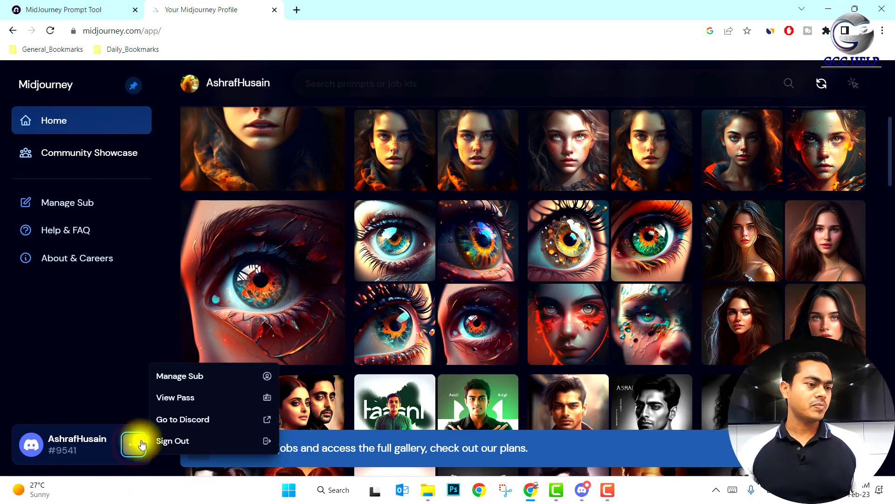
pyautogui.click(168, 420)
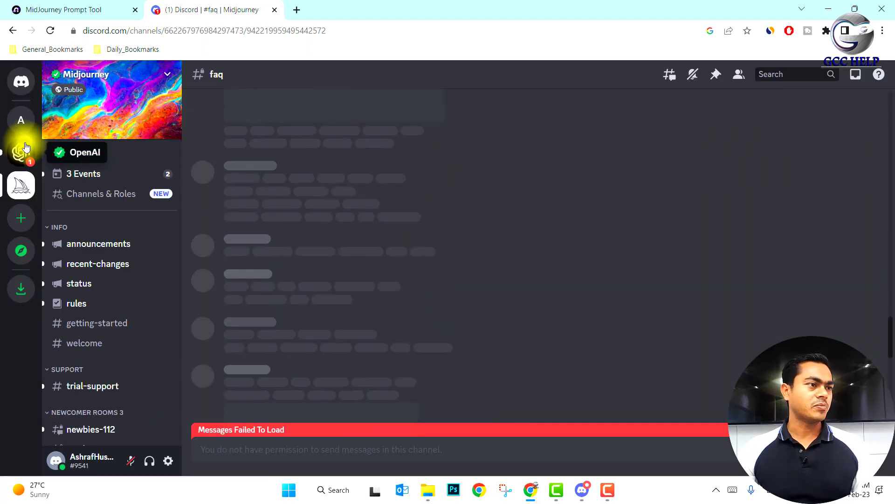
pyautogui.click(21, 120)
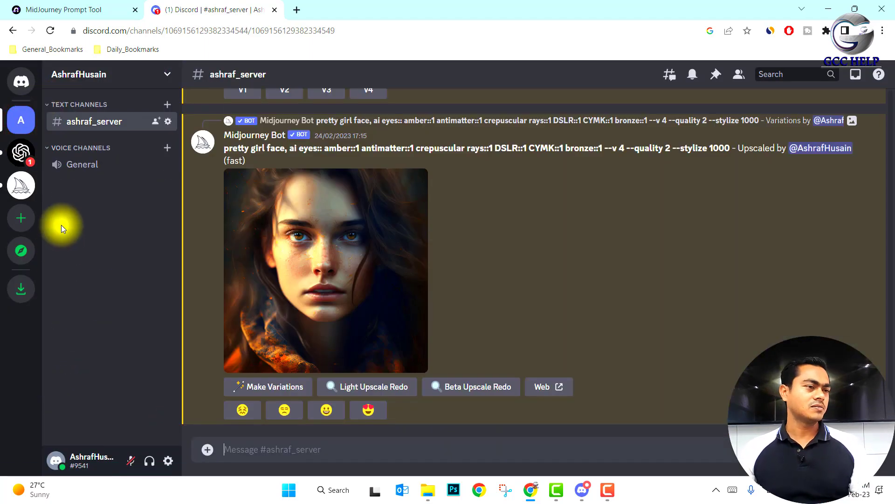
pyautogui.scroll(5, 498, 254)
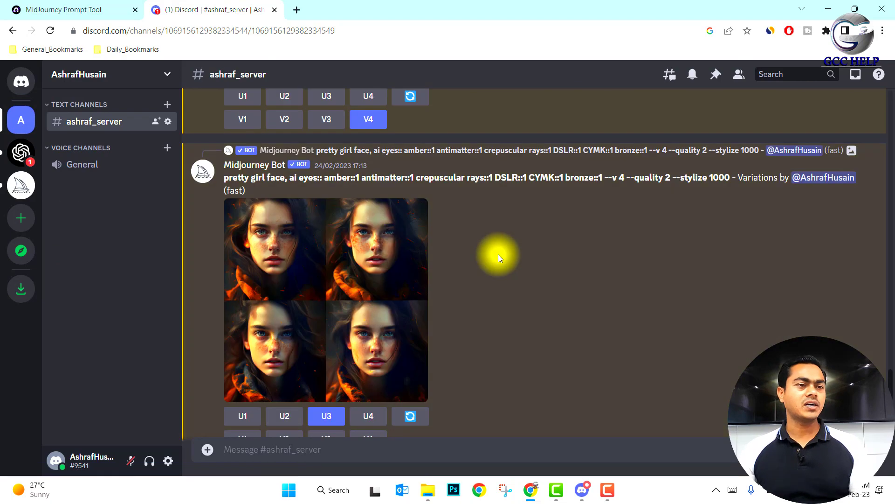
pyautogui.scroll(10, 498, 254)
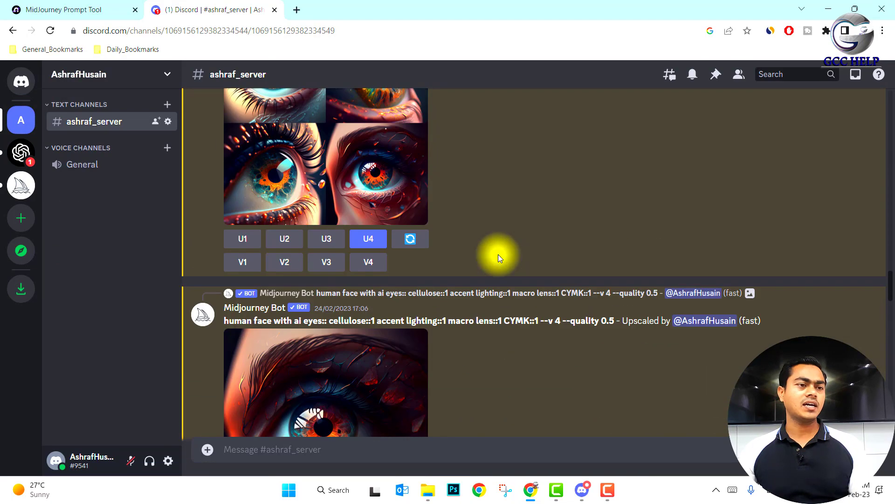
pyautogui.scroll(5, 499, 254)
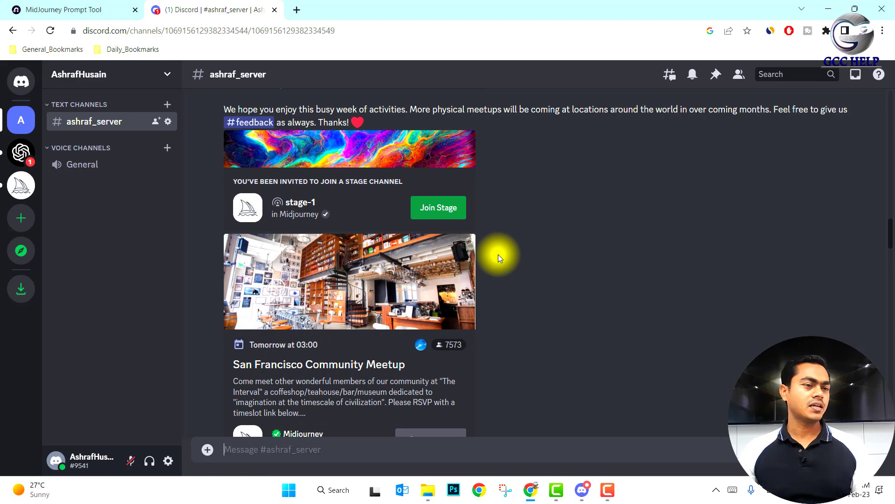
pyautogui.scroll(-15, 499, 258)
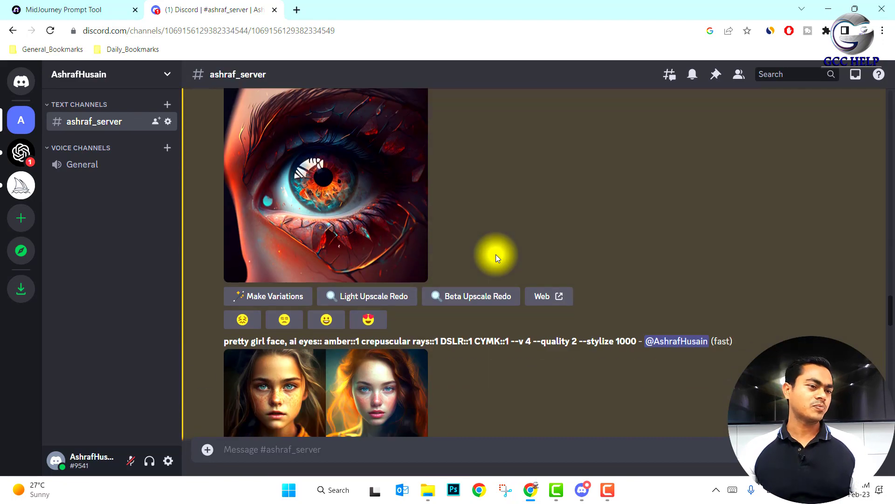
pyautogui.scroll(-15, 496, 254)
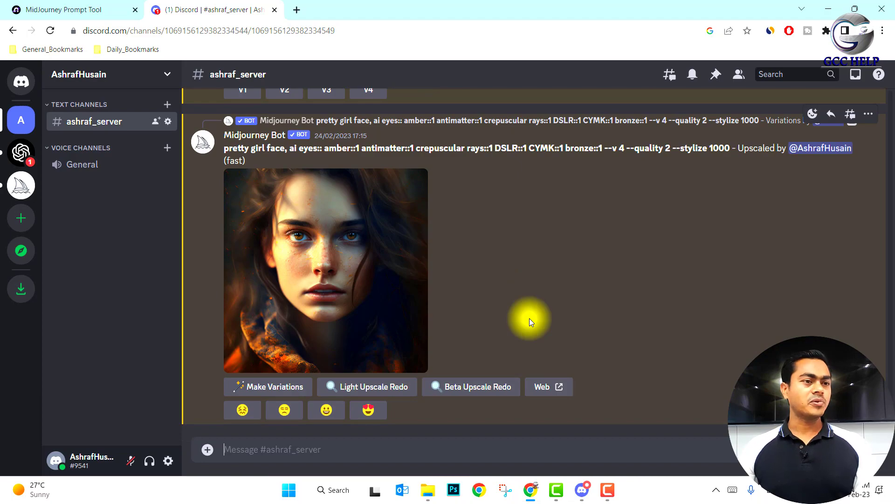
pyautogui.scroll(10, 530, 318)
# Switch to the Discord desktop app and look over the images in the midjourney-bot channel.
pyautogui.click(589, 492)
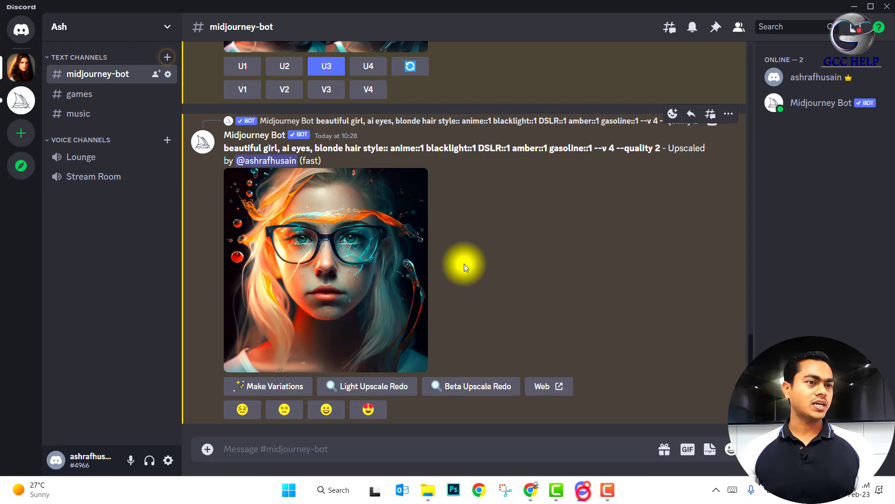
pyautogui.scroll(10, 463, 264)
pyautogui.scroll(-10, 464, 264)
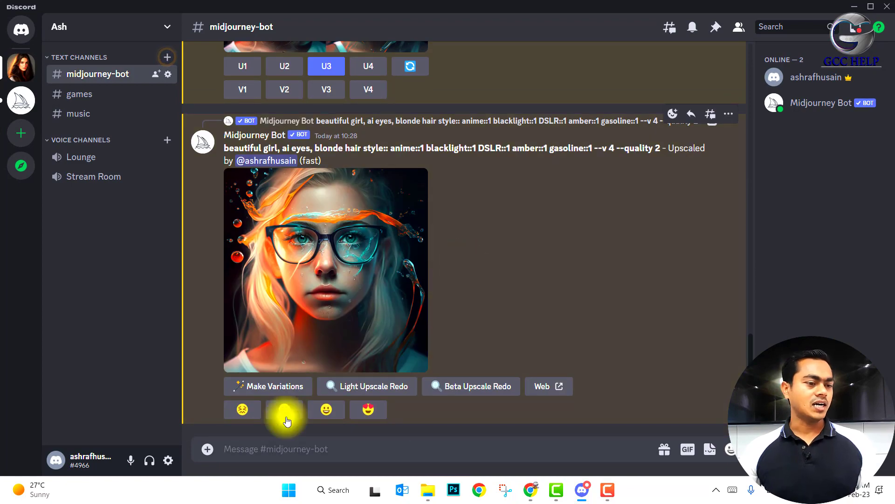
# Generate images in midjourney-bot with the /imagine prompt "baby dino, mars, with elon musk" and view the resulting grid enlarged.
pyautogui.click(272, 448)
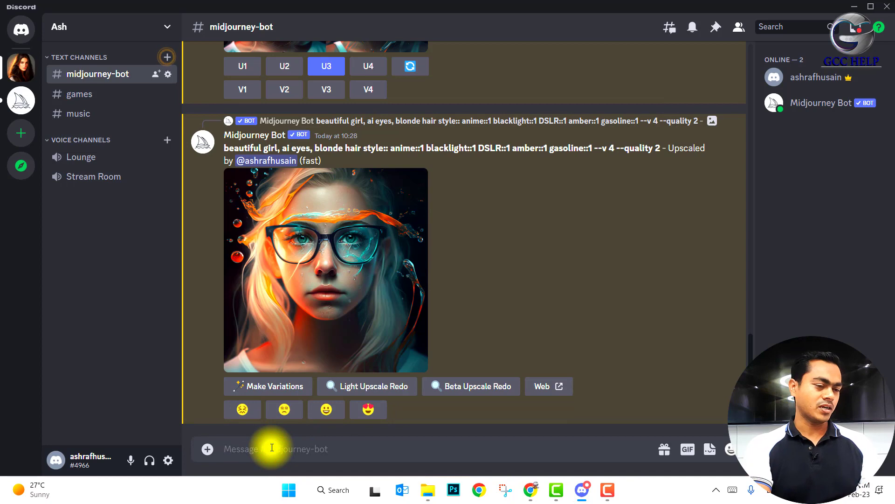
pyautogui.write('/im')
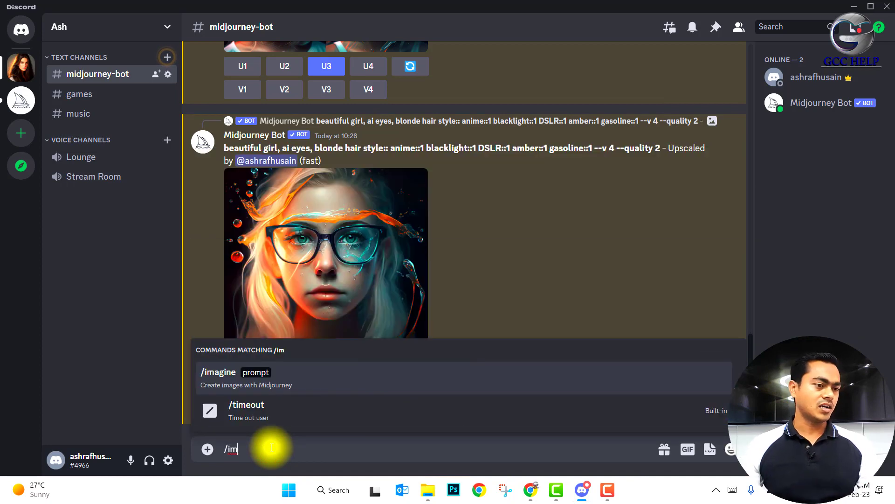
pyautogui.click(232, 373)
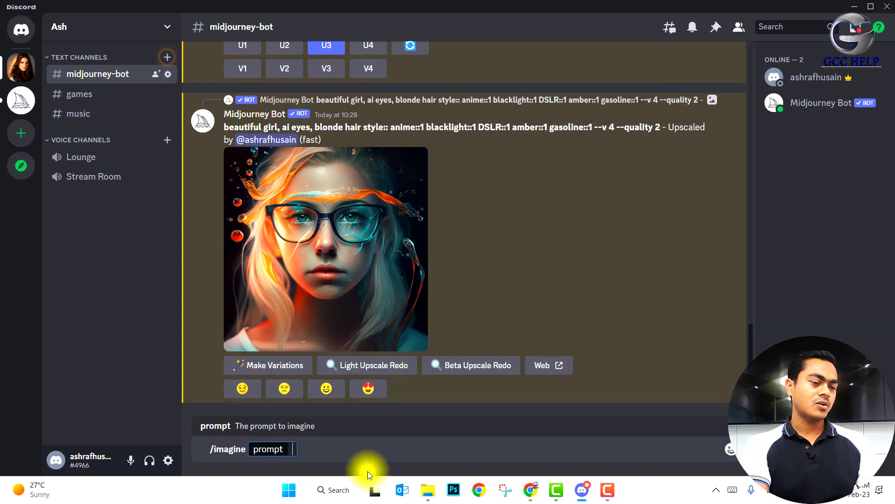
pyautogui.write('baby di')
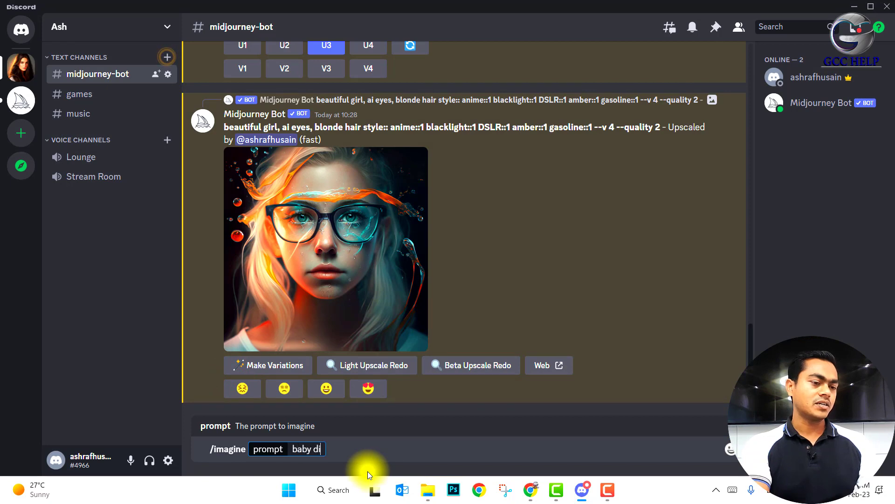
pyautogui.write('no')
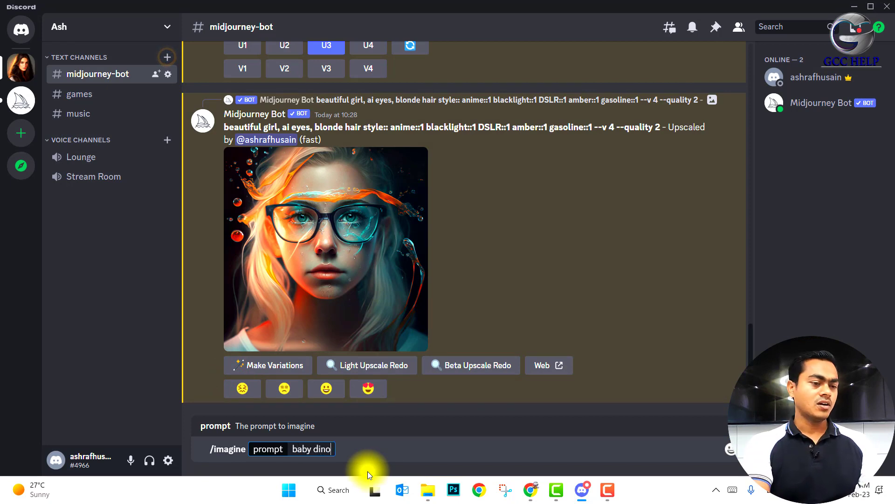
pyautogui.write(',')
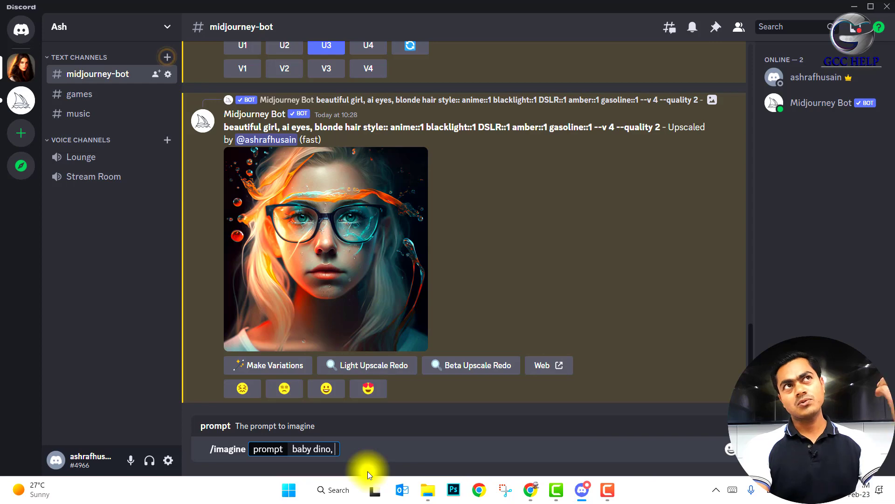
pyautogui.write(' m')
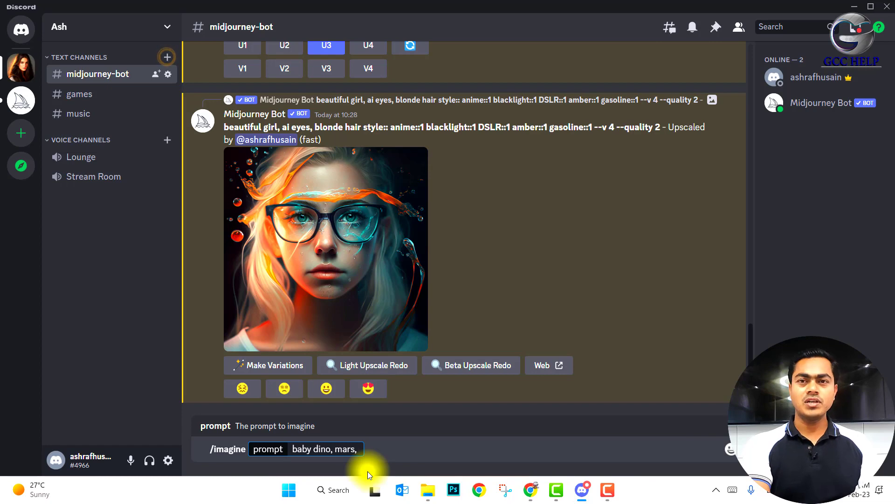
pyautogui.write('ars, with')
pyautogui.write('elon mask')
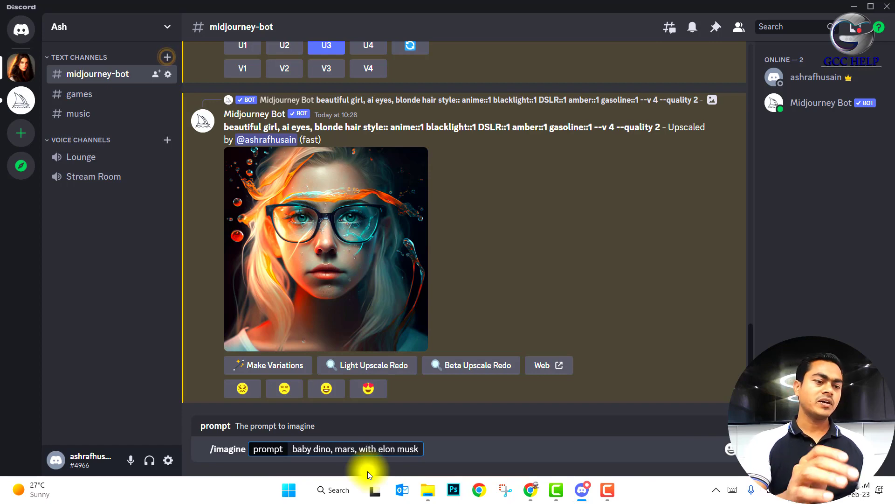
pyautogui.press('Return')
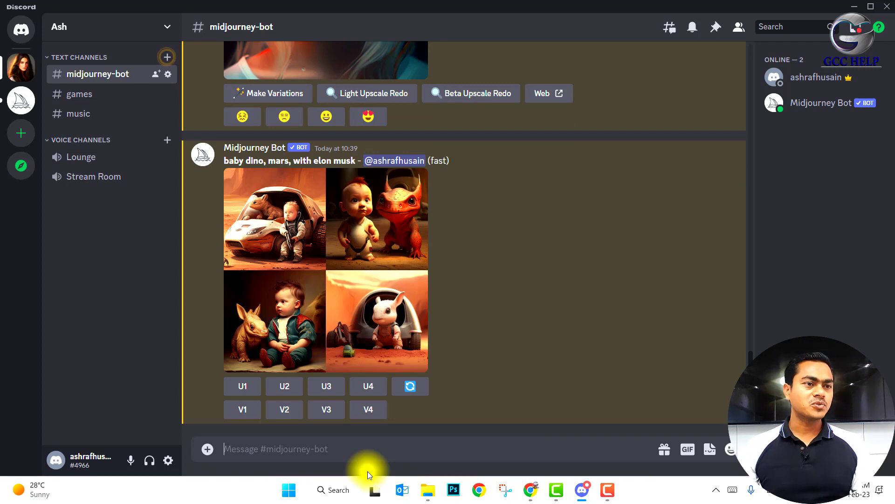
pyautogui.click(283, 239)
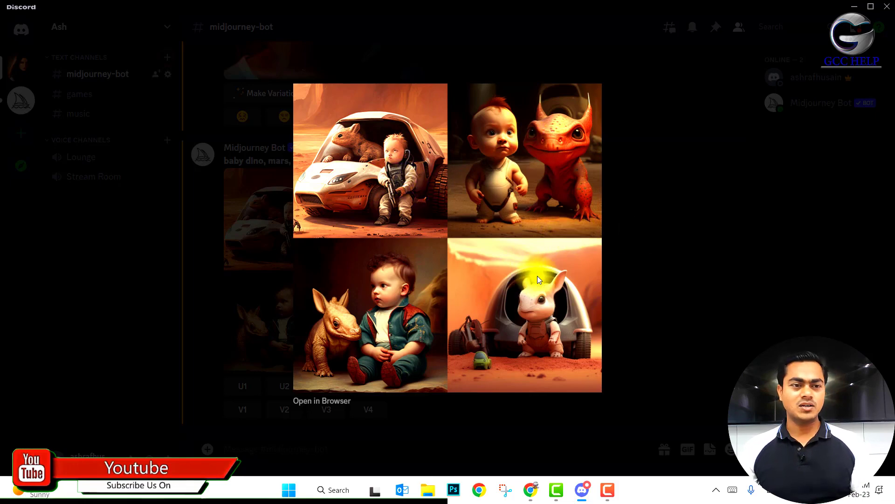
pyautogui.click(652, 275)
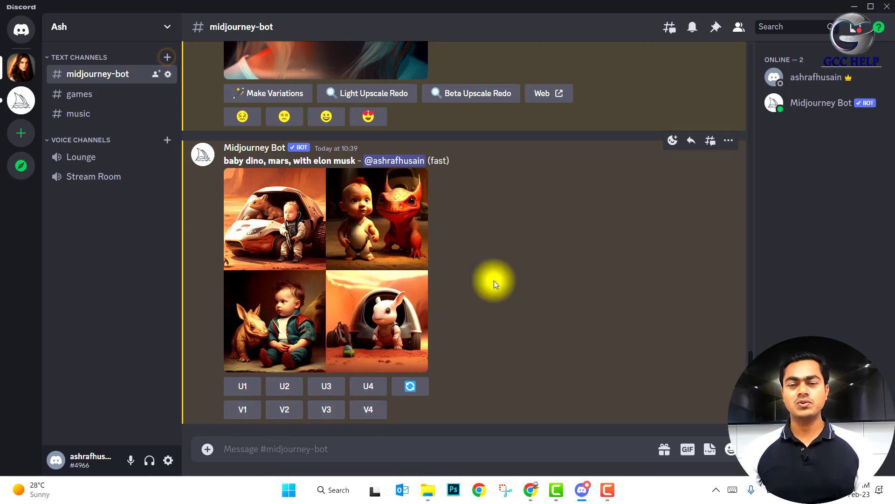
# Generate images in midjourney-bot with the /imagine prompt "burj khalifa and taj mahal, inside a galss jar" and view the resulting grid enlarged.
pyautogui.click(344, 447)
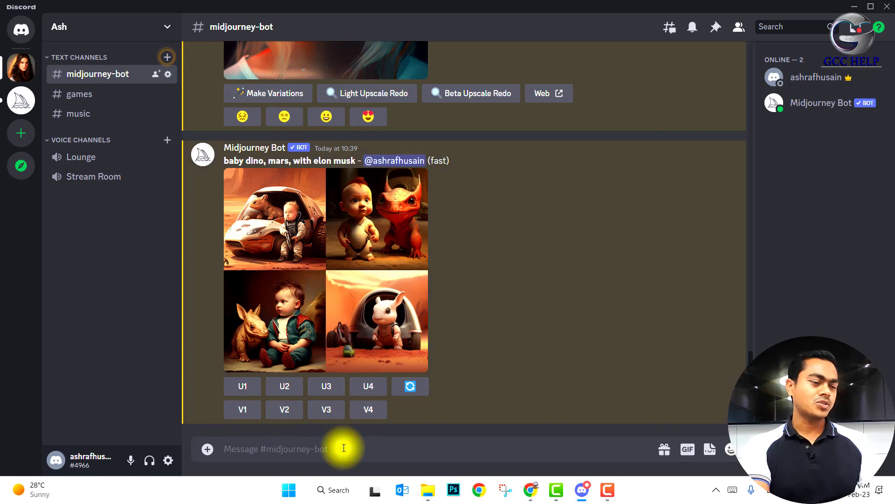
pyautogui.write('/imagine prompt burj khal')
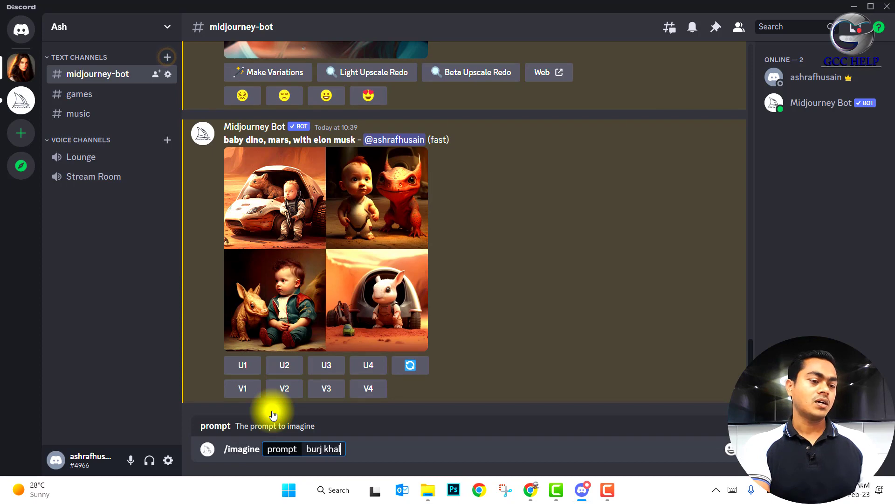
pyautogui.write('and taj mahal, glass')
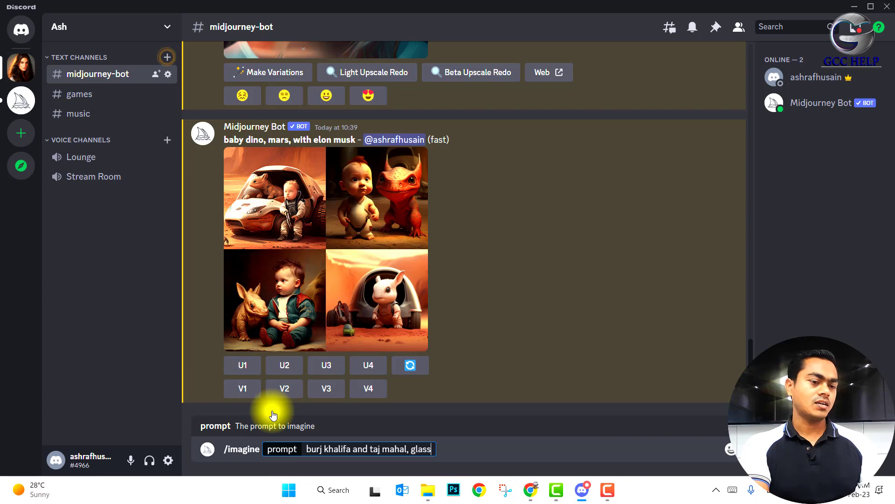
pyautogui.press('BackSpace')
pyautogui.press('BackSpace')
pyautogui.press('BackSpace')
pyautogui.press('BackSpace')
pyautogui.press('BackSpace')
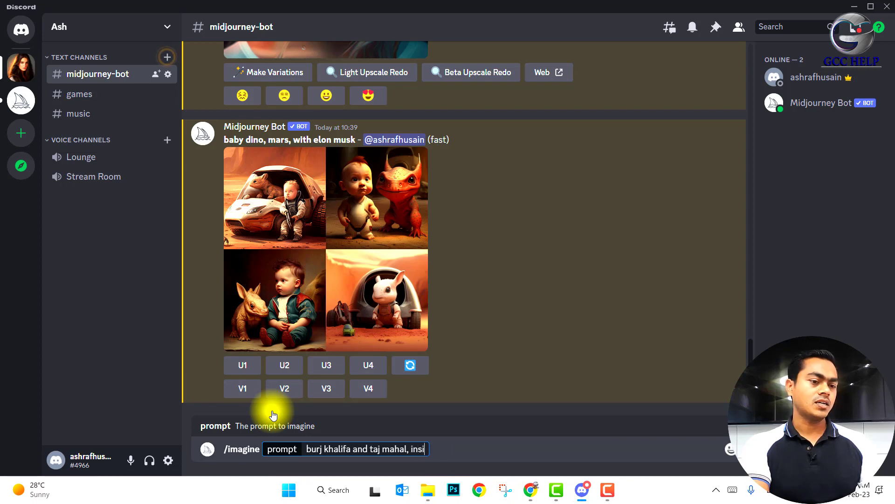
pyautogui.write('de a galss jar')
pyautogui.press('Return')
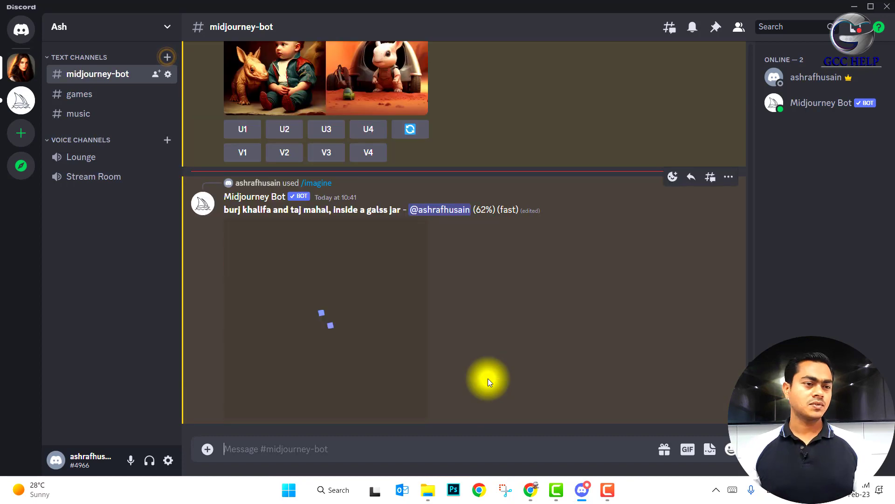
pyautogui.click(358, 249)
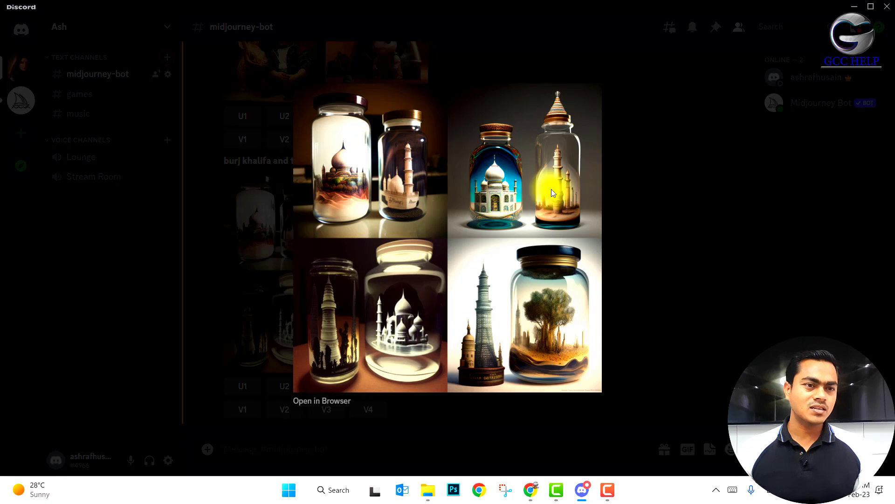
pyautogui.click(670, 253)
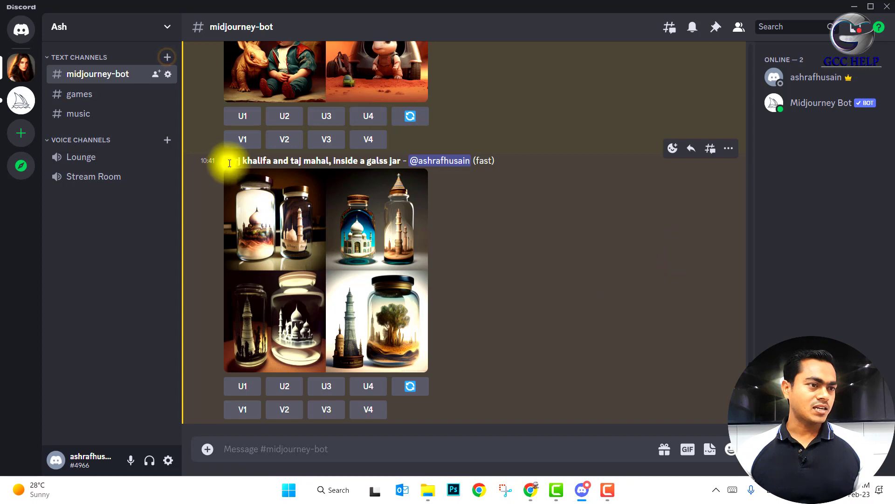
# Copy the last prompt's text, switch to MidJourney Prompt Tool in Chrome, and replace everything there with "burj khalifa and taj mahal, inside a galss jar".
pyautogui.moveTo(225, 163); pyautogui.dragTo(402, 161)
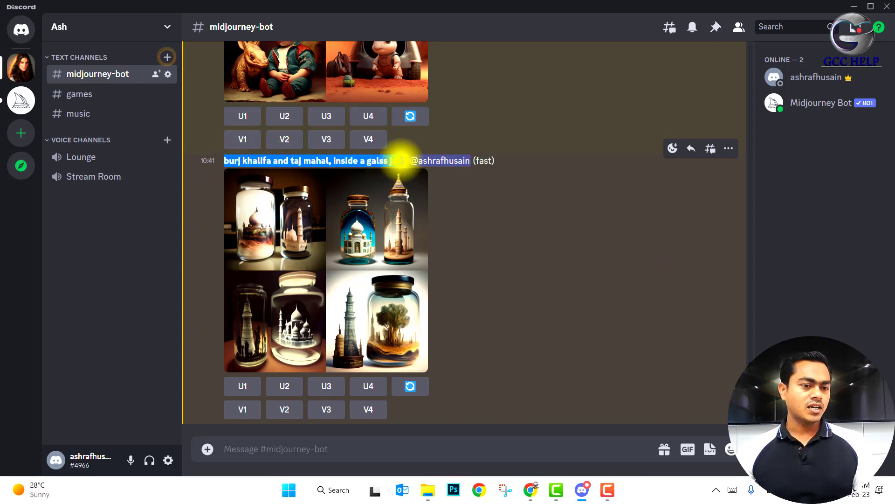
pyautogui.click(530, 490)
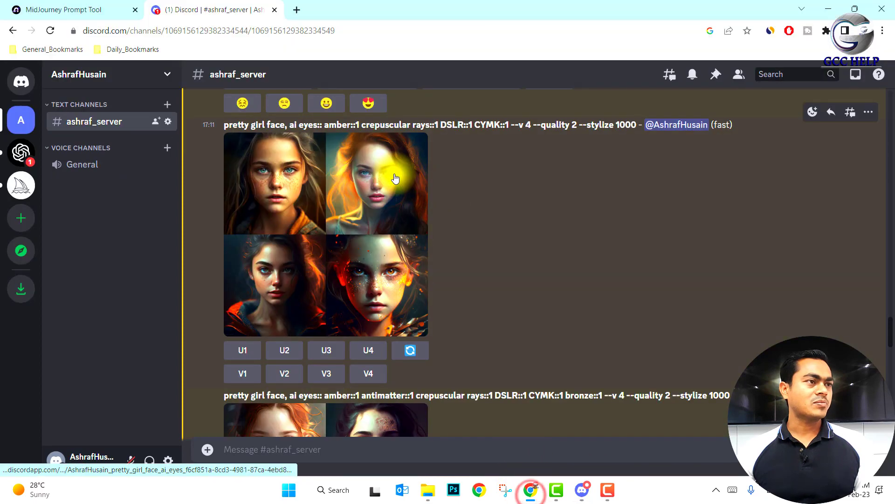
pyautogui.click(105, 11)
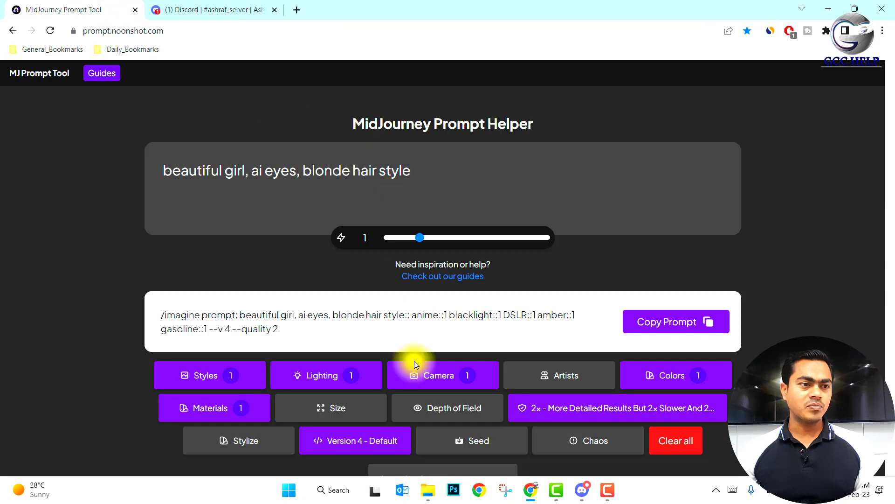
pyautogui.click(677, 445)
pyautogui.click(381, 187)
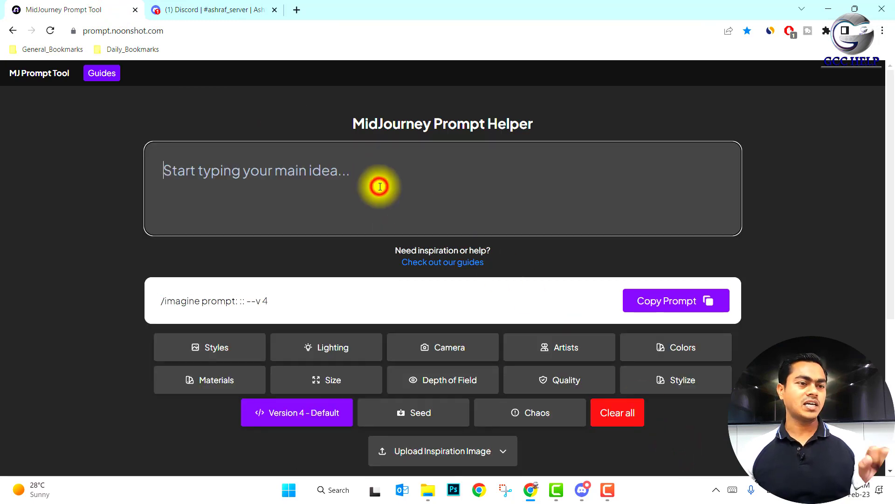
pyautogui.write('burj khalifa and taj mahal, inside a galss jar')
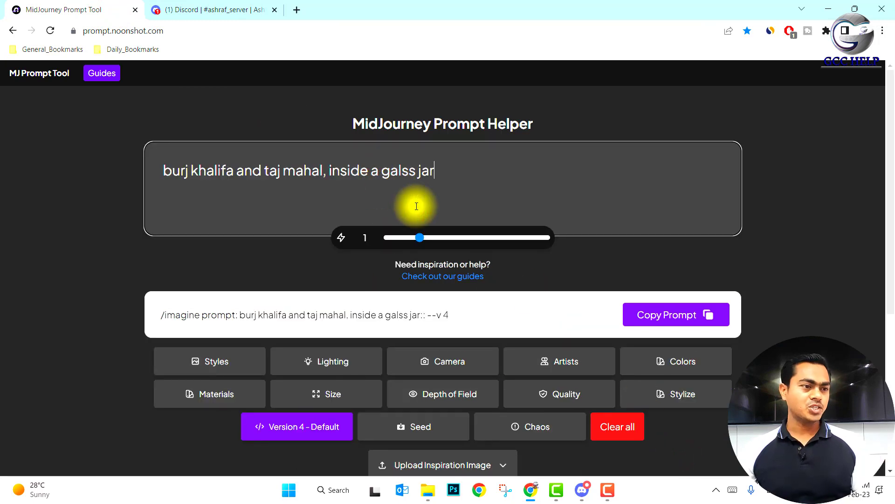
# Add the Amber style to the prompt in MidJourney Prompt Helper.
pyautogui.click(247, 370)
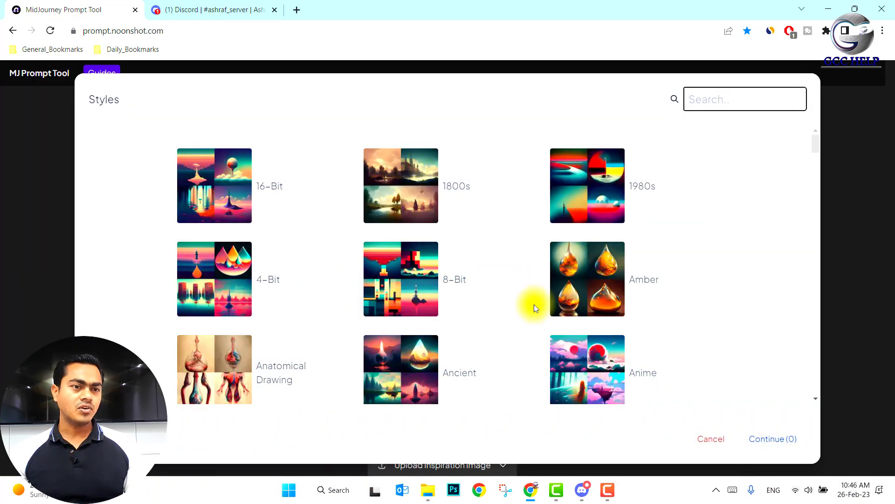
pyautogui.click(600, 278)
pyautogui.click(774, 441)
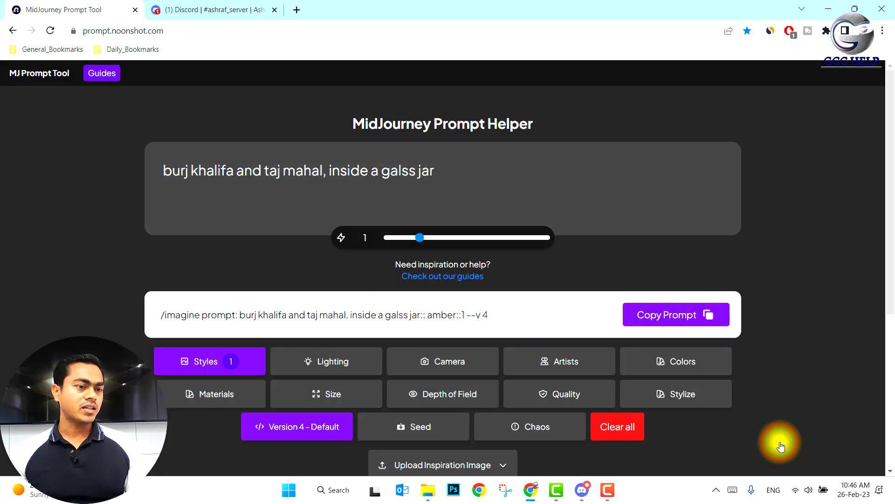
# Look through the lighting options and add Blacklight to the prompt.
pyautogui.click(348, 369)
pyautogui.scroll(-4, 490, 311)
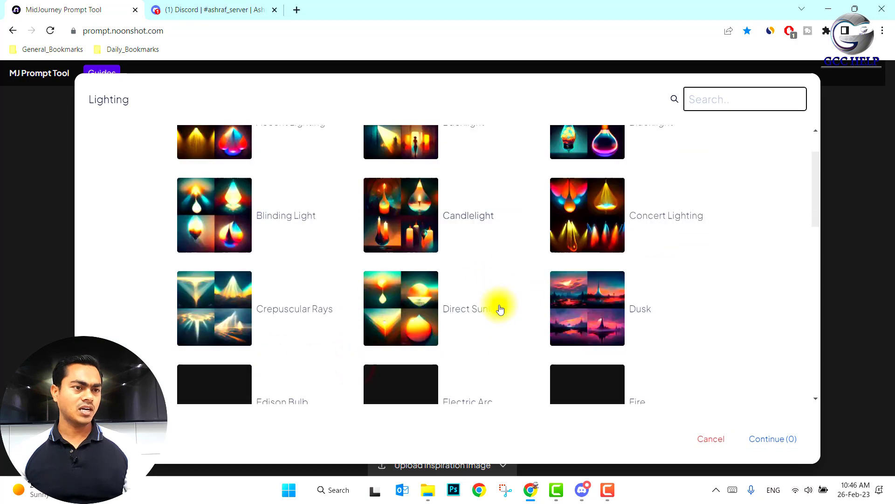
pyautogui.scroll(-1, 500, 309)
pyautogui.scroll(-6, 500, 309)
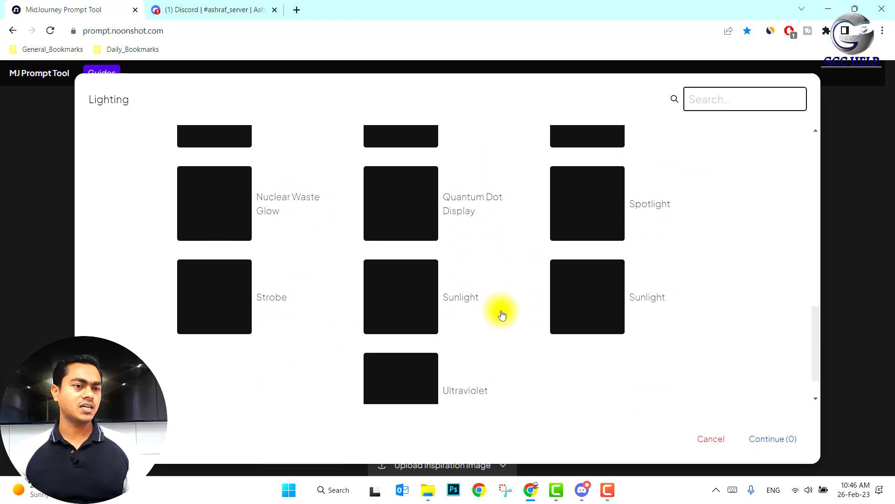
pyautogui.scroll(10, 501, 311)
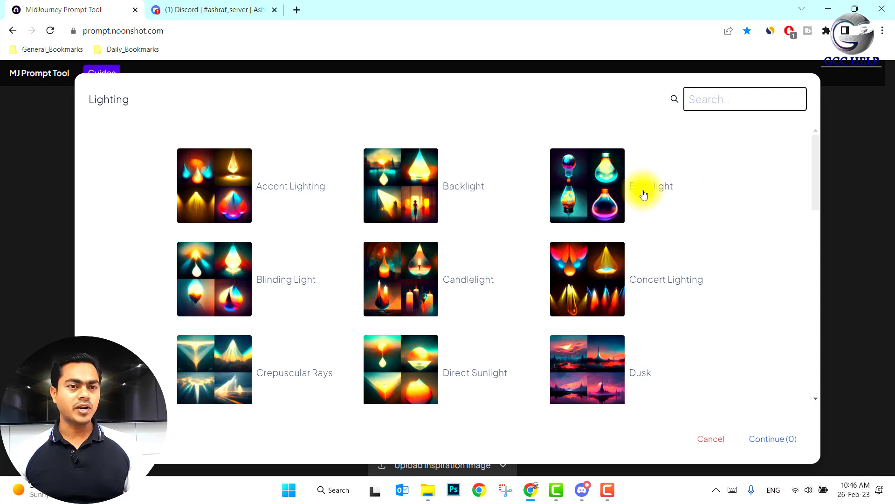
pyautogui.click(609, 194)
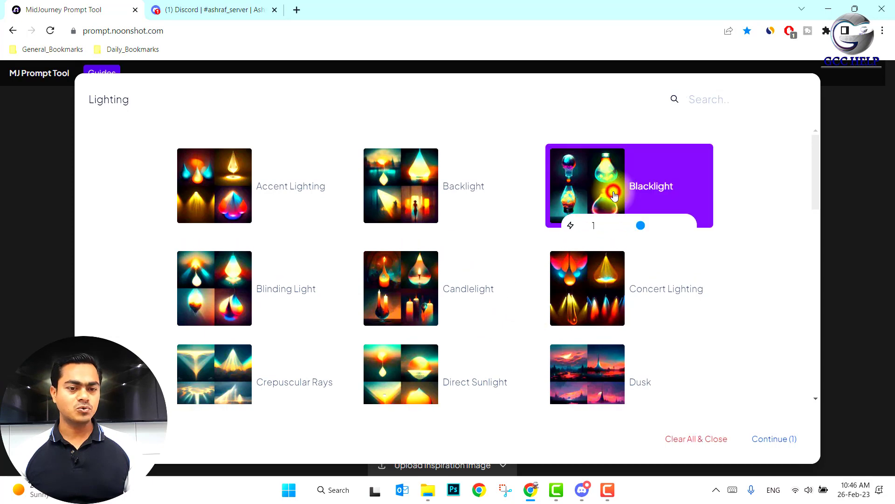
pyautogui.click(800, 435)
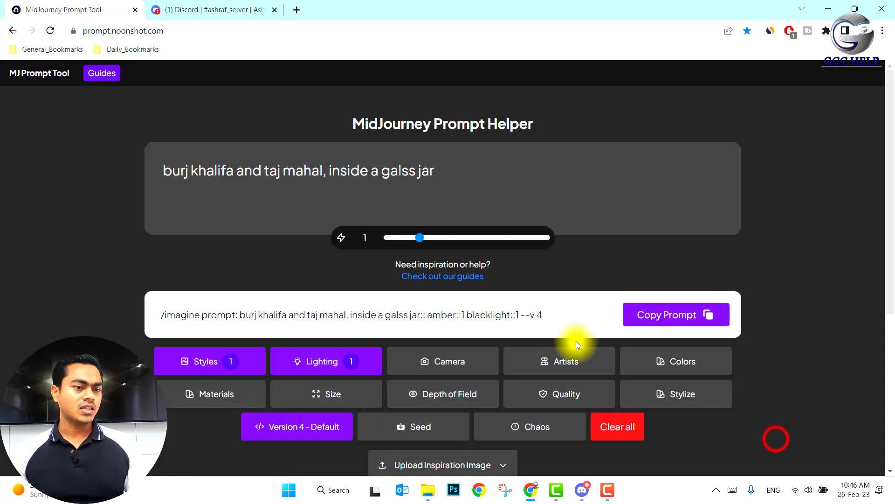
# Look through the camera and lens options and add DSLR to the prompt.
pyautogui.click(452, 367)
pyautogui.scroll(-5, 485, 299)
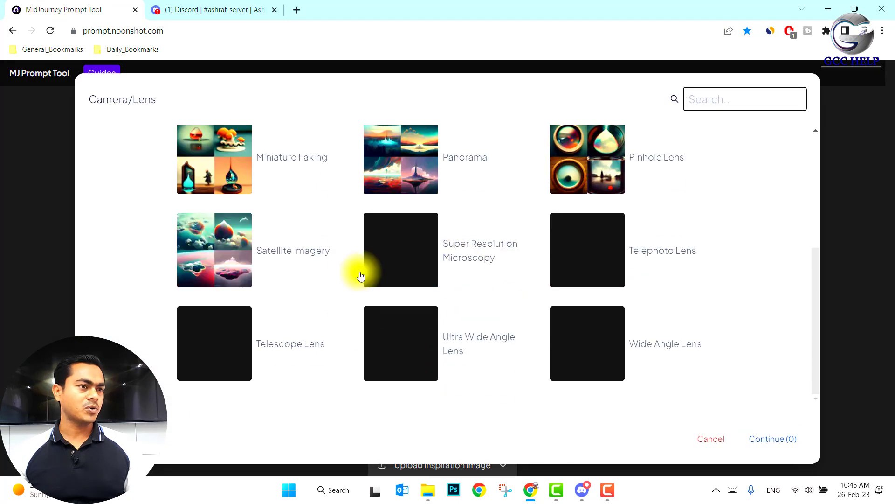
pyautogui.scroll(5, 457, 298)
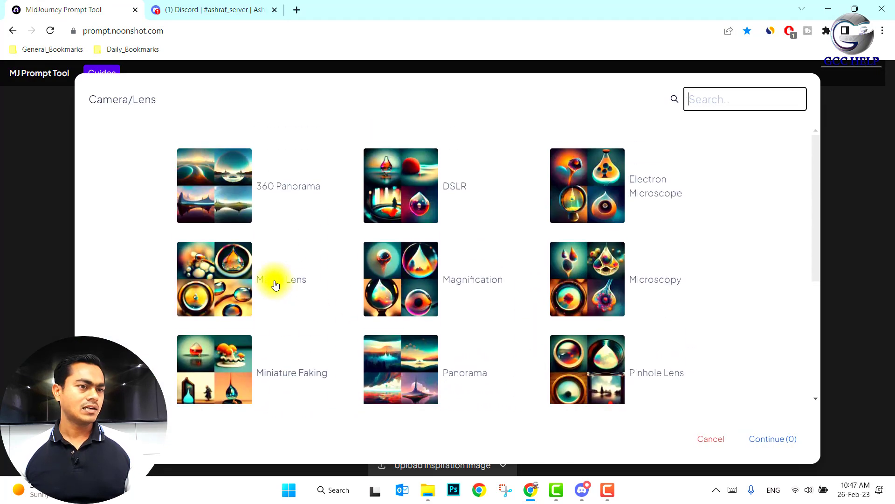
pyautogui.click(438, 219)
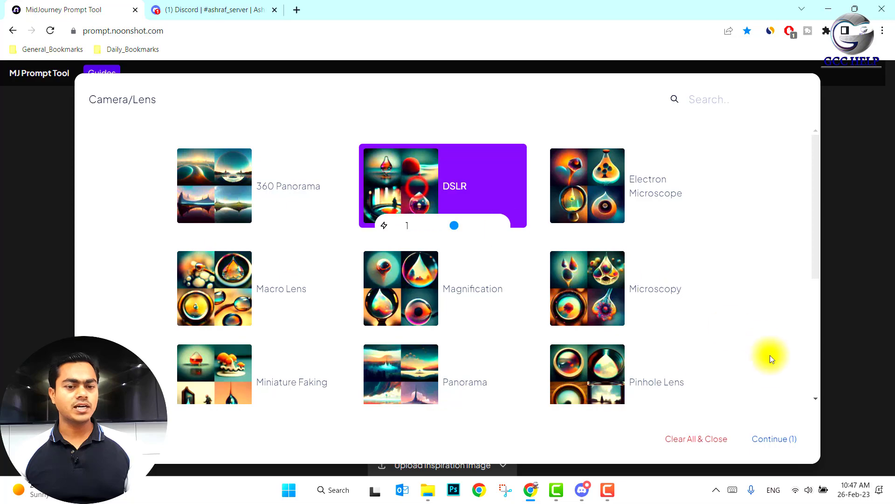
pyautogui.click(774, 441)
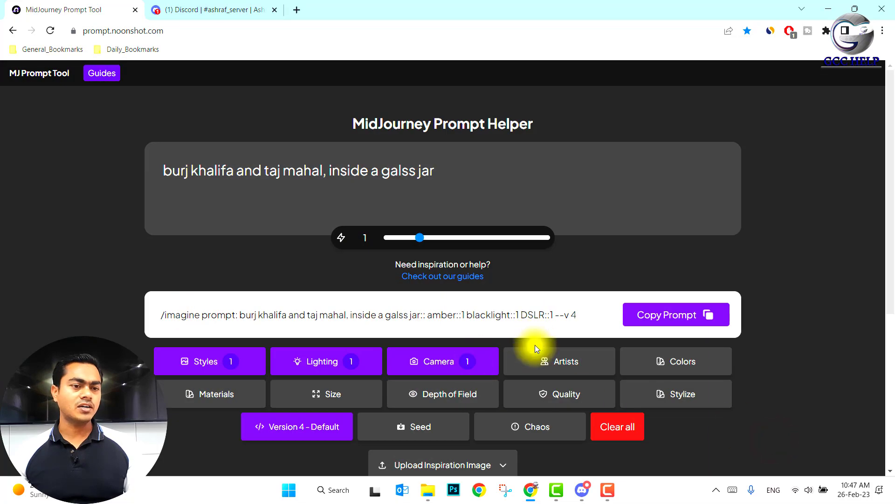
# Browse the available artists for the prompt without choosing one.
pyautogui.click(555, 362)
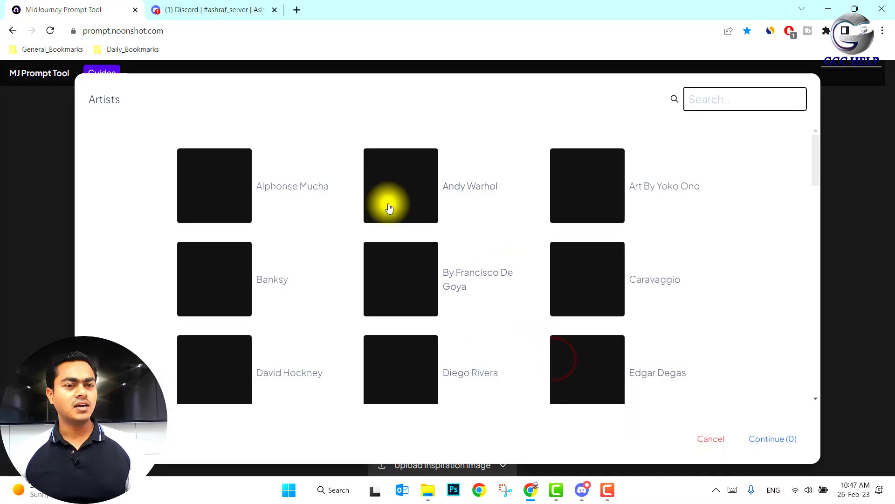
pyautogui.scroll(-5, 581, 283)
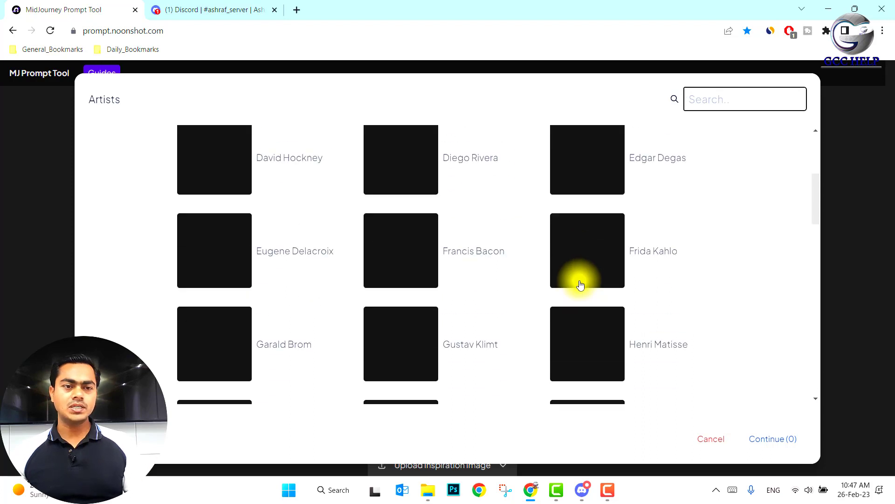
pyautogui.scroll(5, 580, 283)
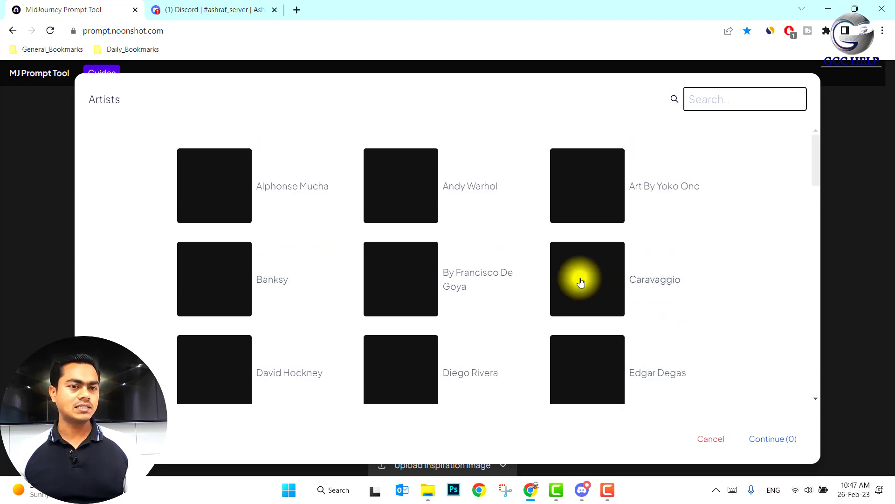
pyautogui.click(714, 440)
# Look through the color options and add Baby Pink Color to the prompt.
pyautogui.click(679, 363)
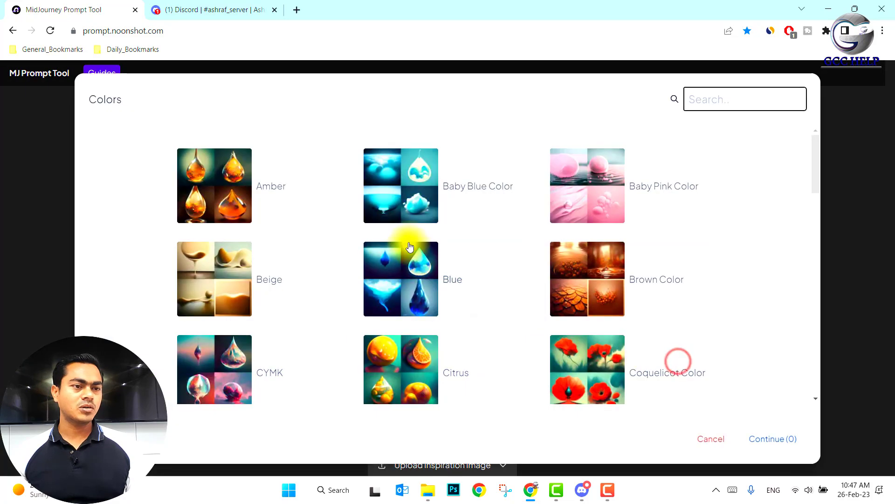
pyautogui.scroll(-5, 523, 266)
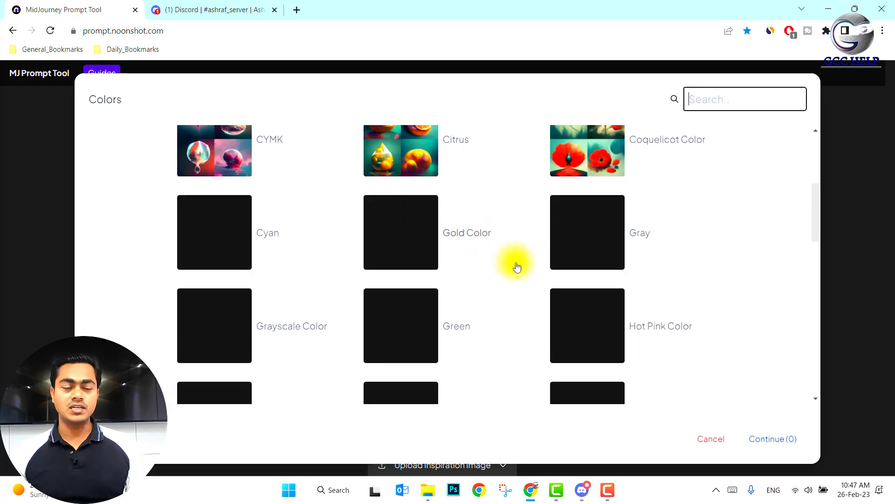
pyautogui.scroll(3, 536, 252)
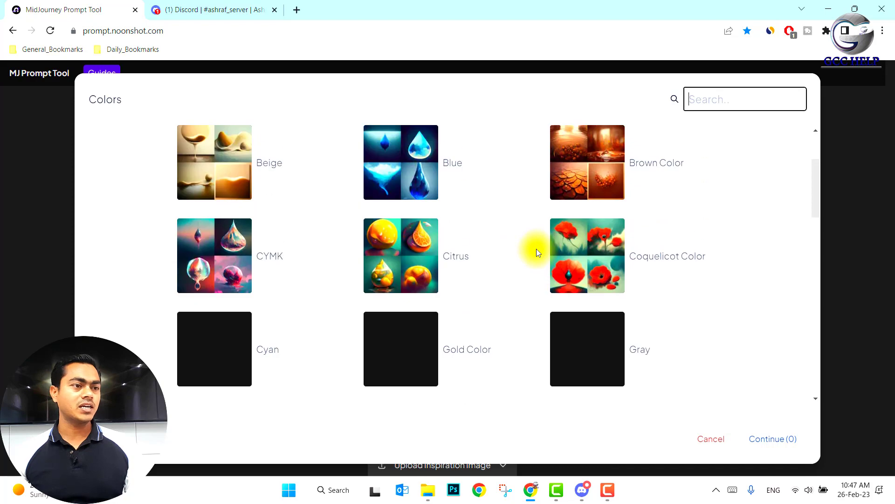
pyautogui.scroll(3, 522, 256)
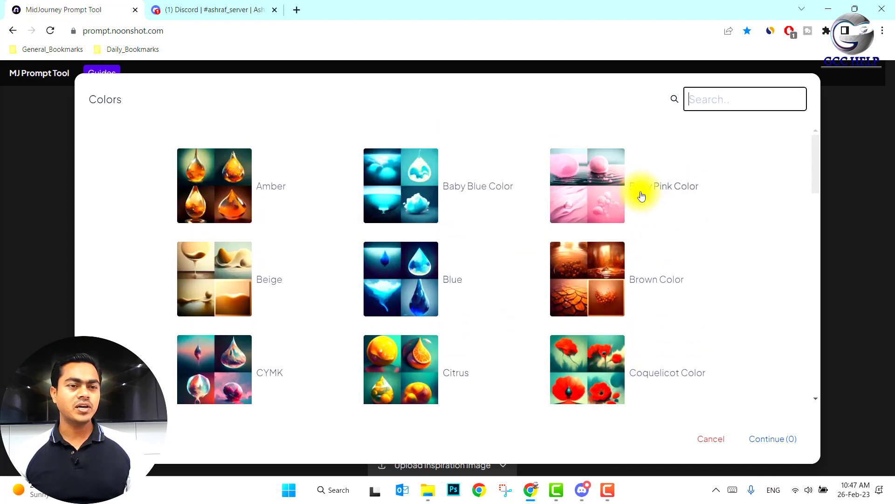
pyautogui.click(609, 194)
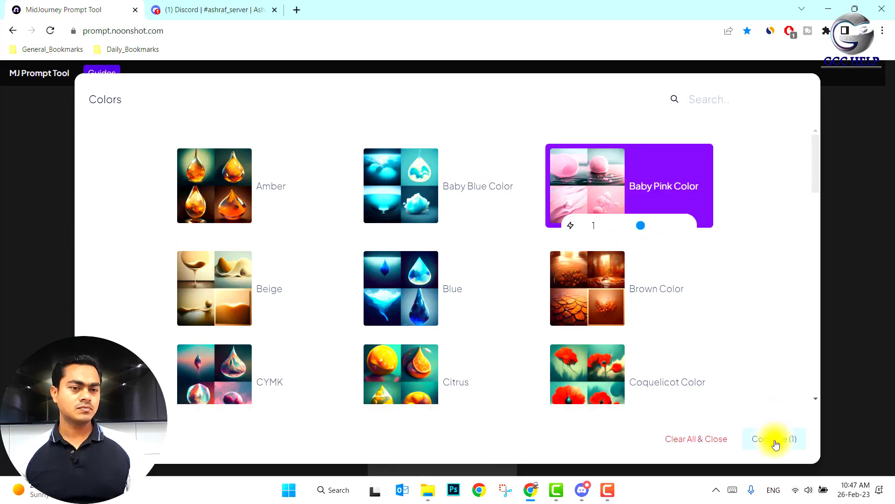
pyautogui.click(774, 438)
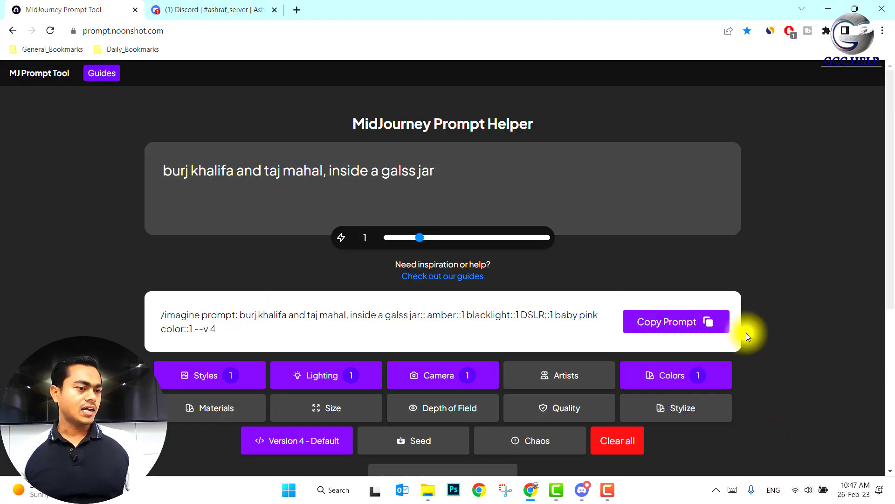
# Look through the material options and add Gasoline to the prompt.
pyautogui.click(234, 410)
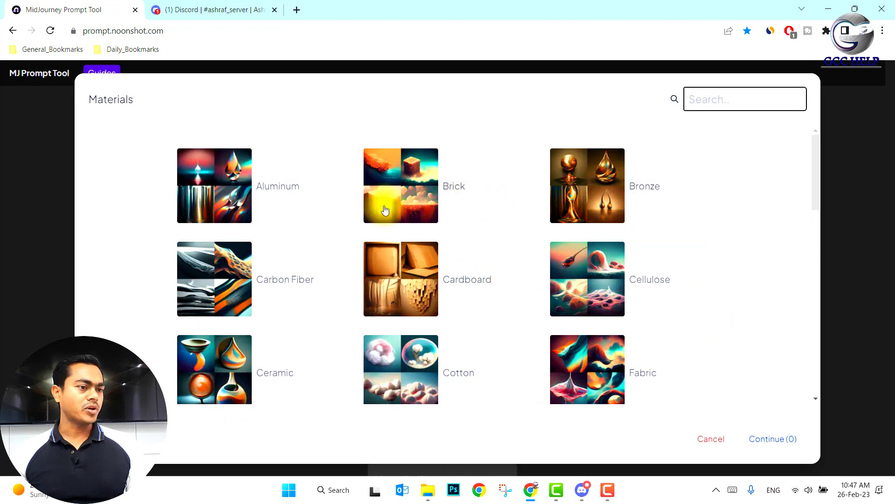
pyautogui.scroll(-3, 316, 286)
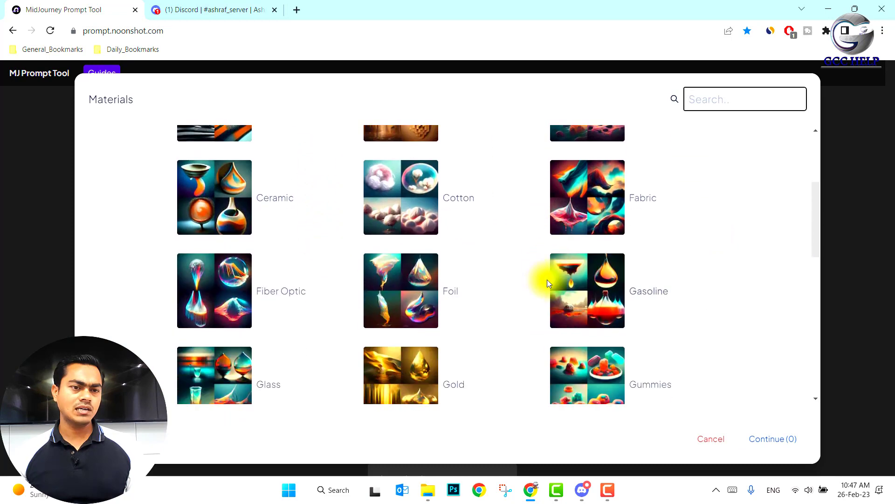
pyautogui.click(597, 289)
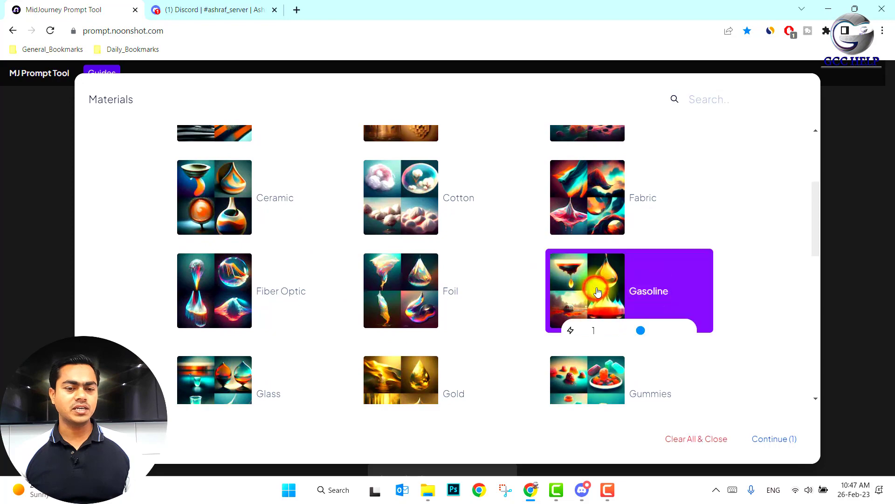
pyautogui.click(777, 439)
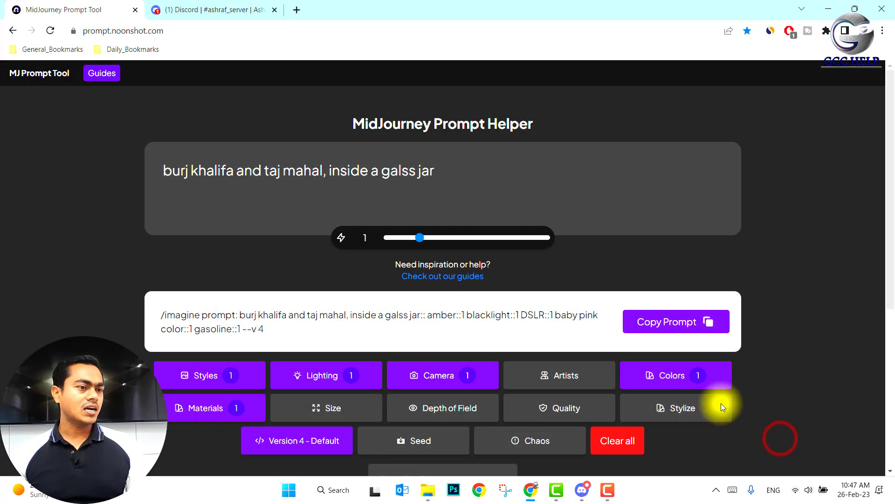
# Set the image size to the 2:1 Standard TV/Film aspect ratio.
pyautogui.scroll(-1, 722, 403)
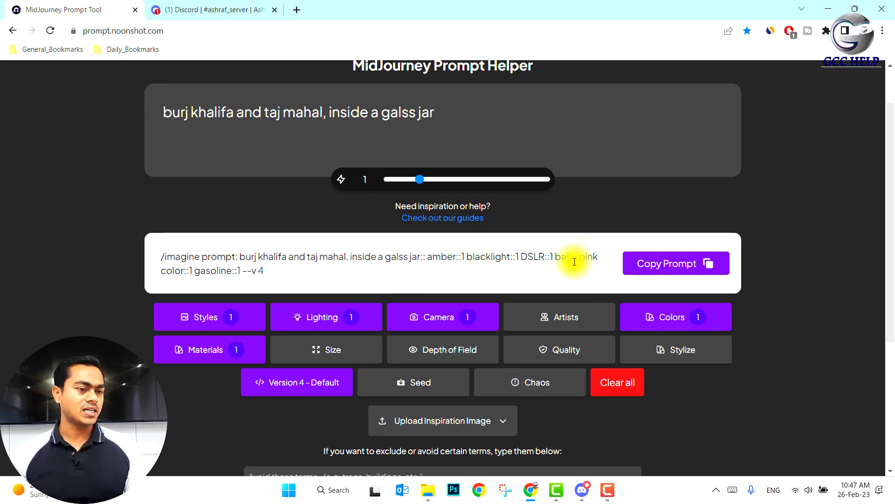
pyautogui.click(358, 345)
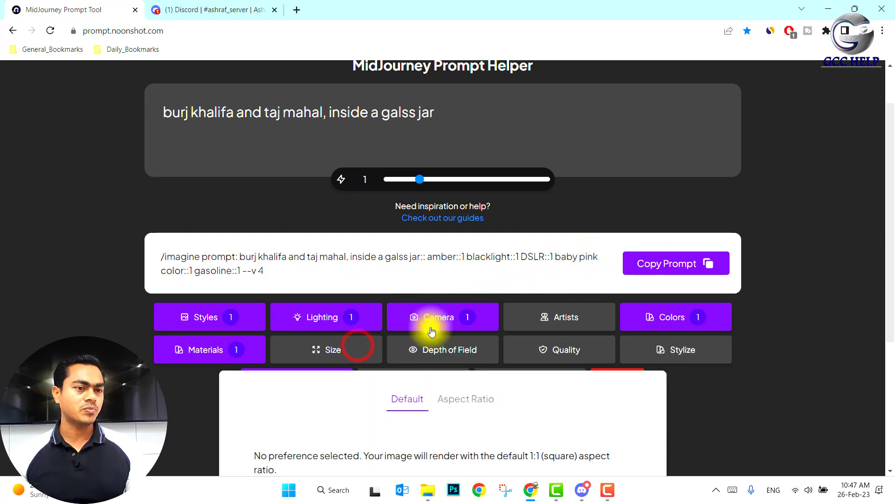
pyautogui.scroll(-3, 431, 331)
pyautogui.click(484, 227)
pyautogui.click(469, 287)
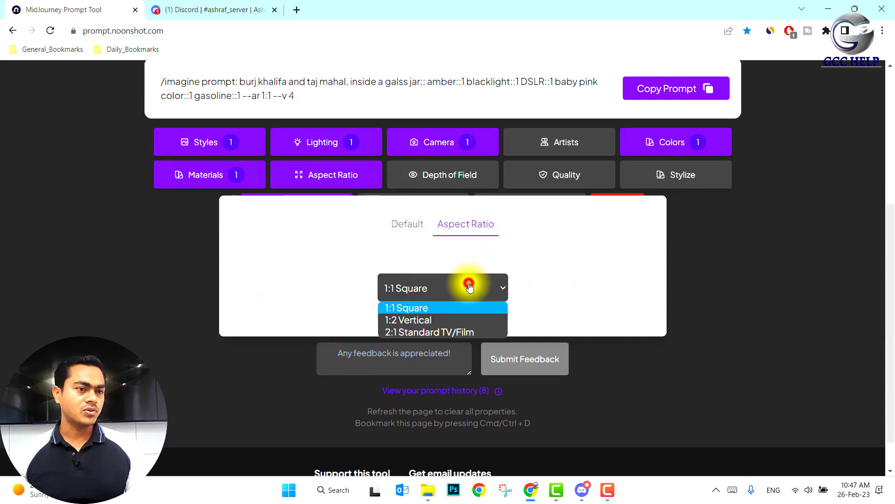
pyautogui.click(462, 332)
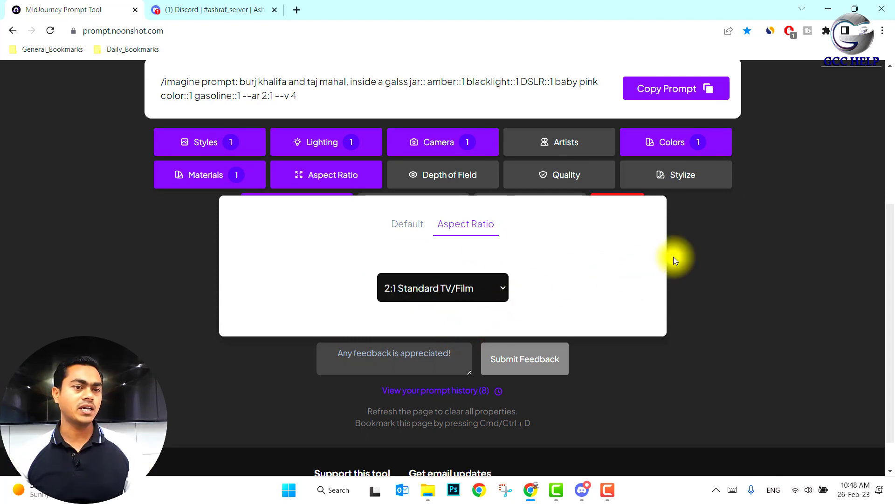
pyautogui.click(717, 252)
# Set the quality to 2x - More Detailed and copy the complete prompt.
pyautogui.click(582, 180)
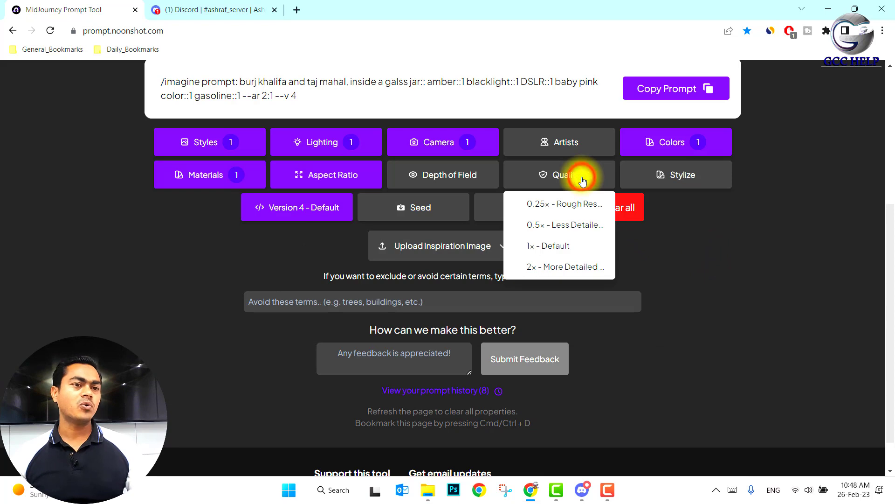
pyautogui.click(577, 264)
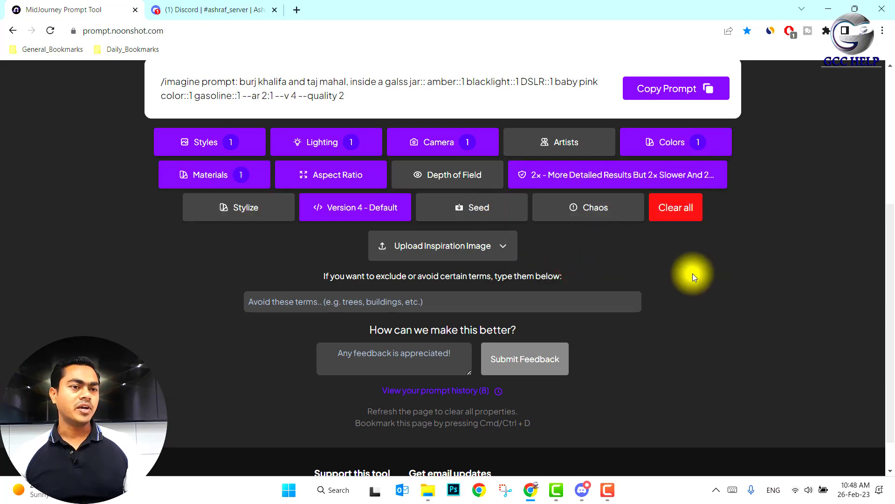
pyautogui.scroll(5, 620, 210)
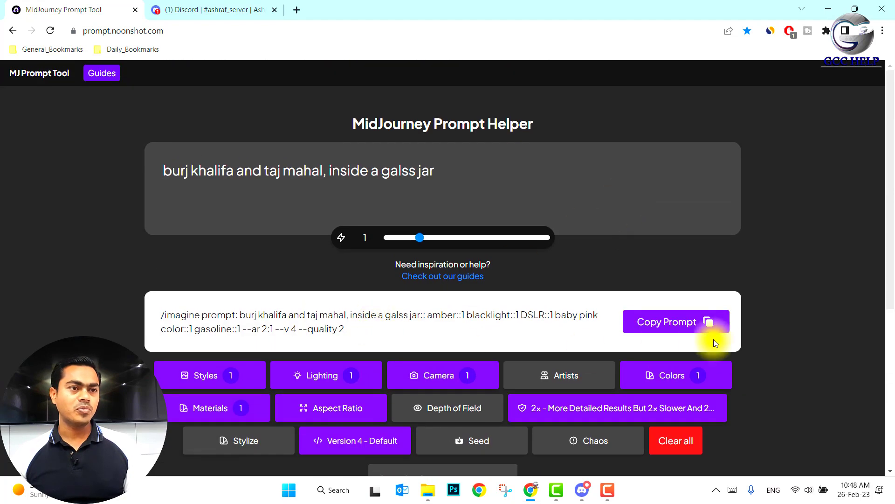
pyautogui.click(685, 320)
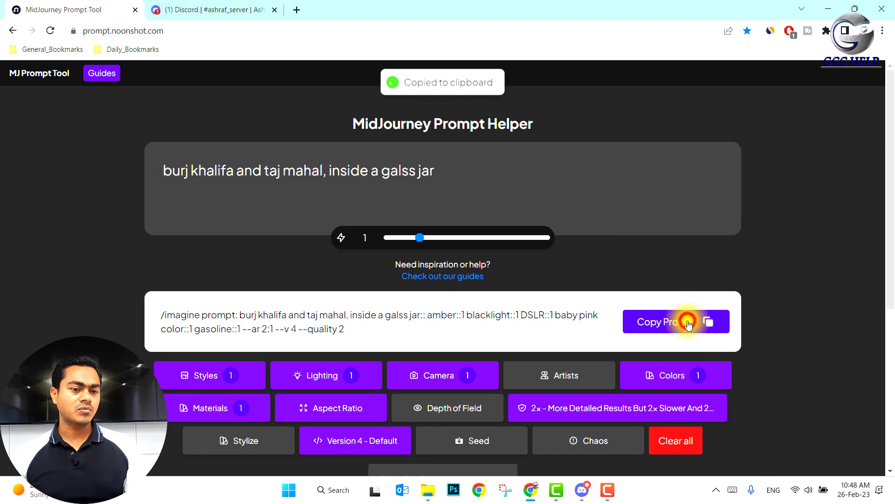
# Switch to Discord and submit the copied /imagine prompt in the midjourney-bot channel.
pyautogui.click(586, 491)
pyautogui.click(277, 452)
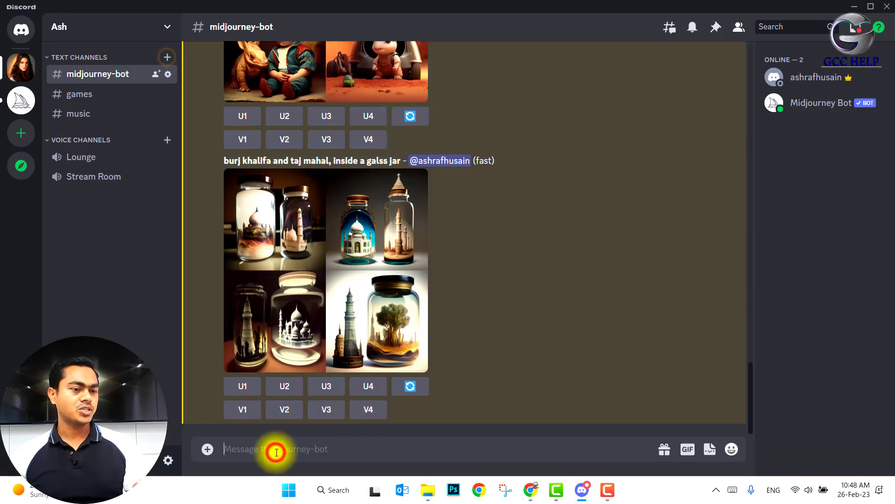
pyautogui.hotkey('ctrl', 'v')
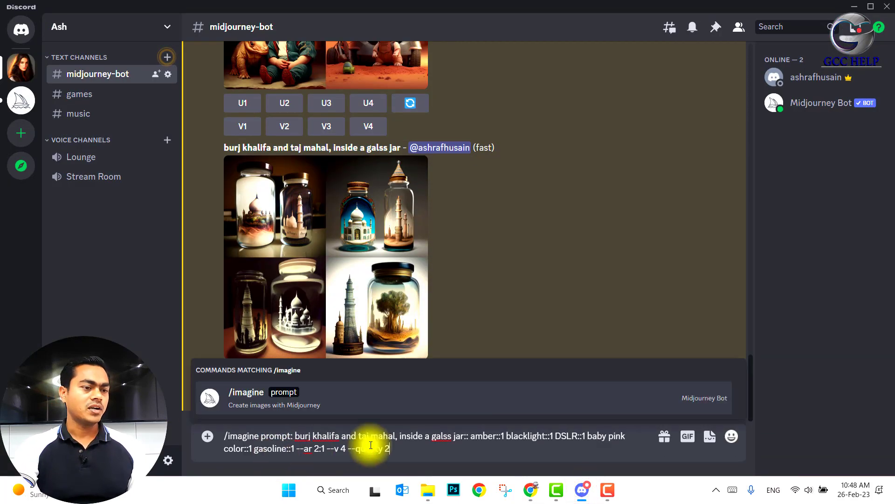
pyautogui.press('Return')
pyautogui.press('Return')
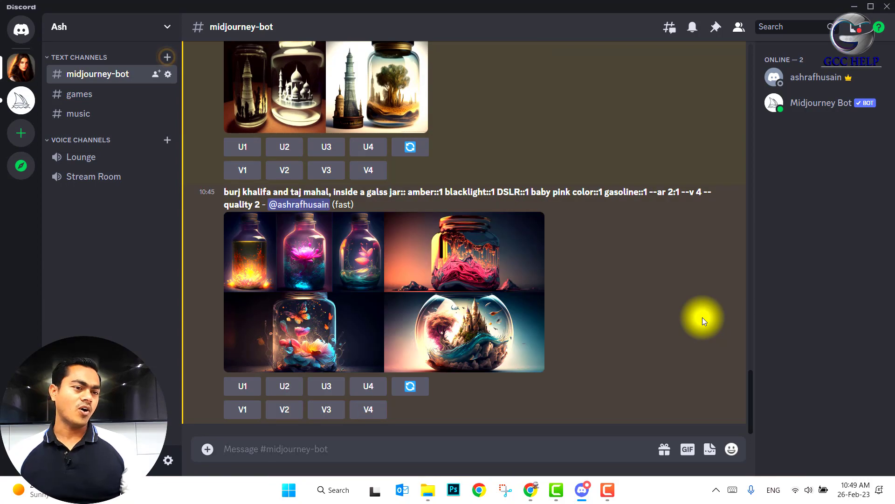
# Compare enlarged views of the new glass jar images and the earlier ones made from the simple prompt.
pyautogui.click(495, 294)
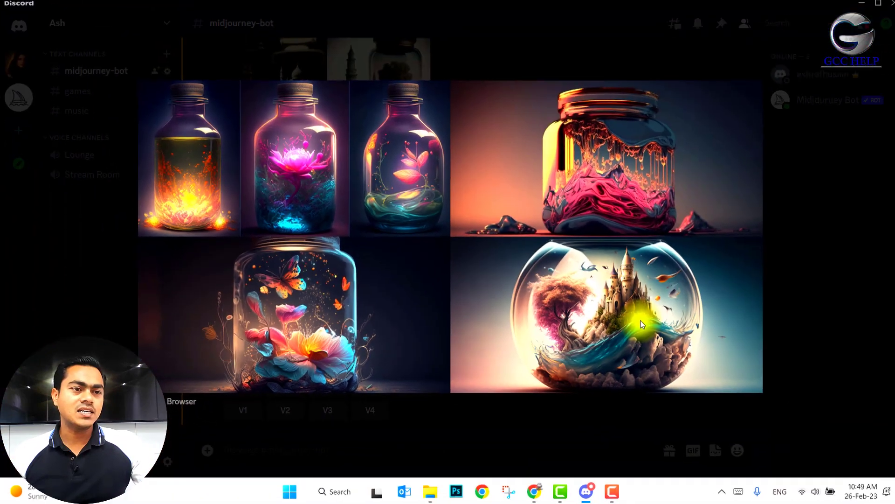
pyautogui.press('Escape')
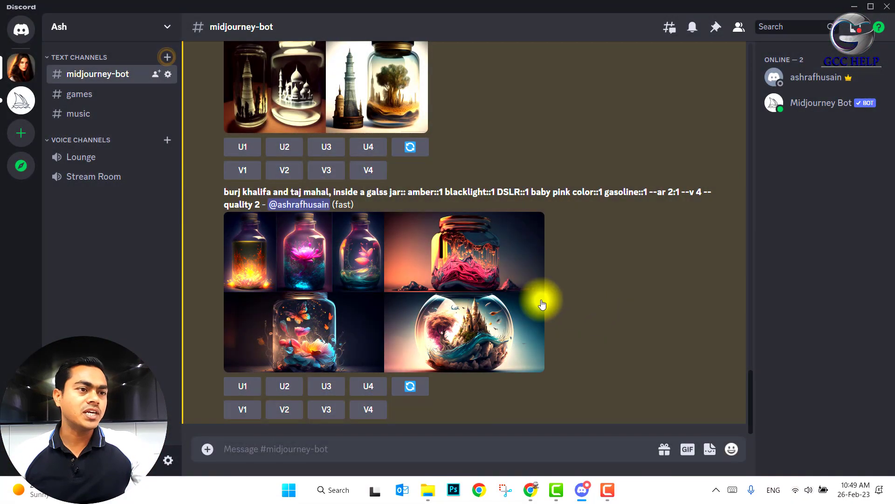
pyautogui.scroll(2, 455, 249)
pyautogui.click(418, 236)
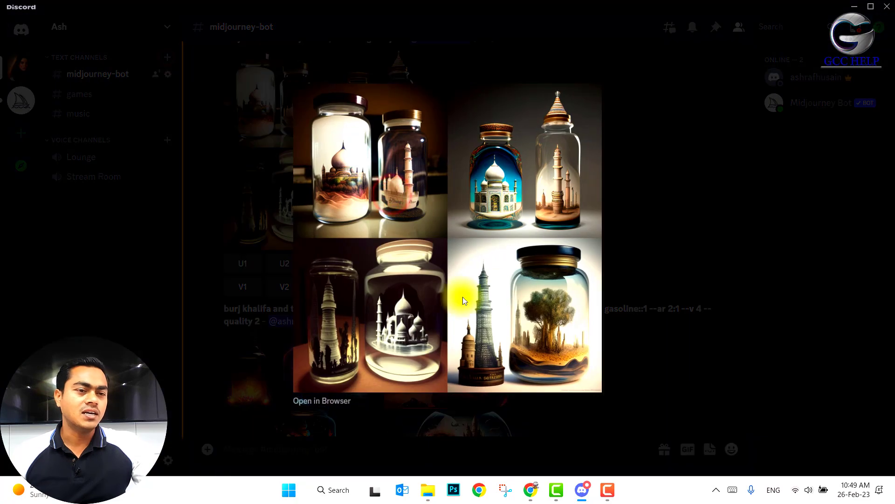
pyautogui.click(634, 296)
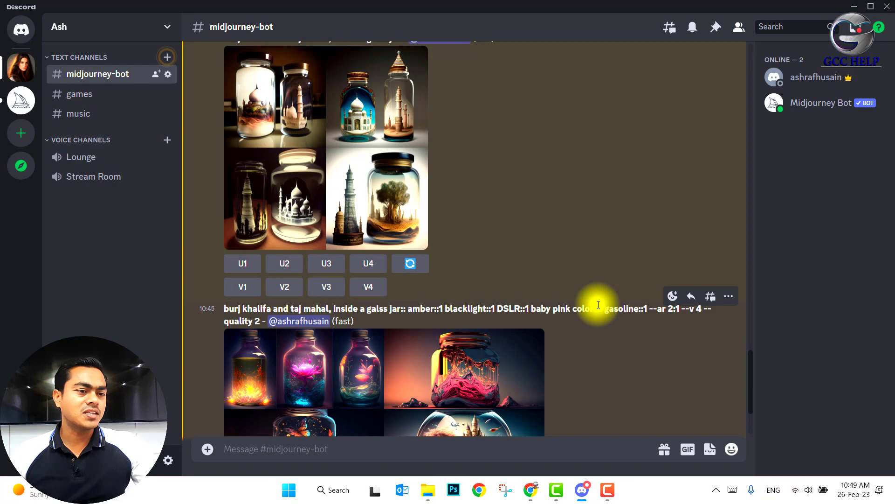
pyautogui.scroll(-3, 597, 299)
pyautogui.click(496, 300)
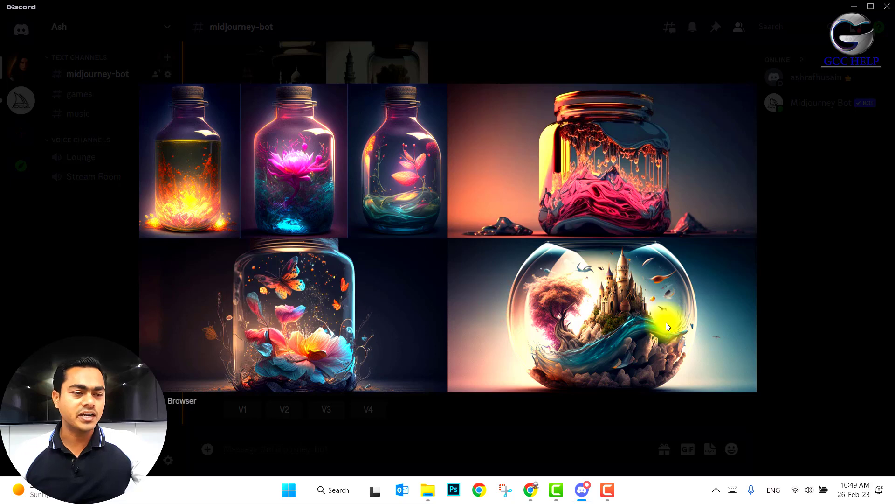
pyautogui.press('Escape')
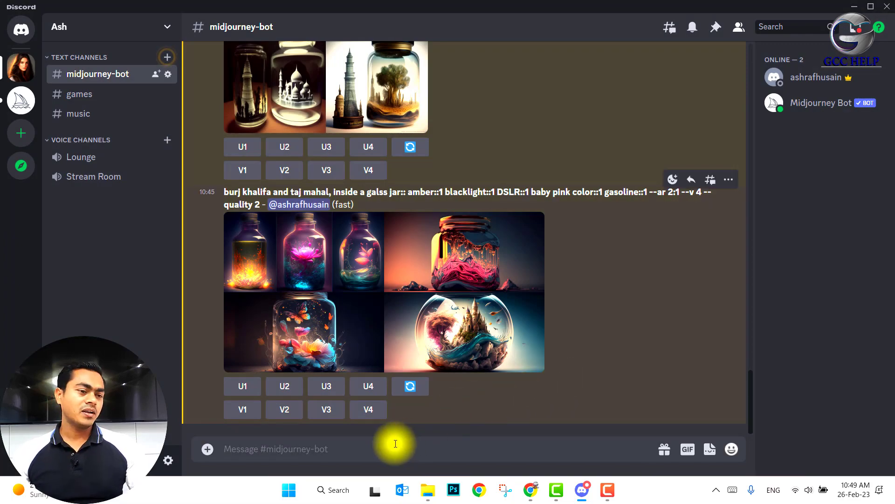
# Generate images with /imagine using the prompt "most beautiful girl in the worl" and view the result enlarged.
pyautogui.click(373, 449)
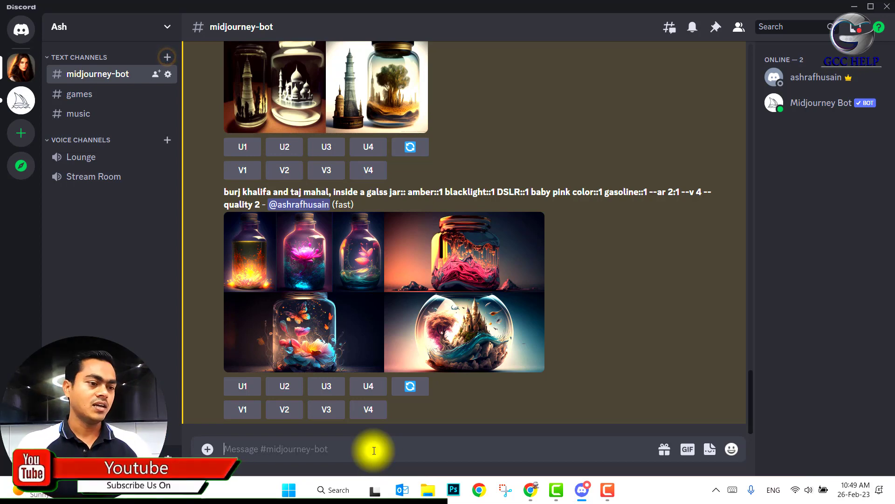
pyautogui.write('/imagi')
pyautogui.write('n')
pyautogui.press('BackSpace')
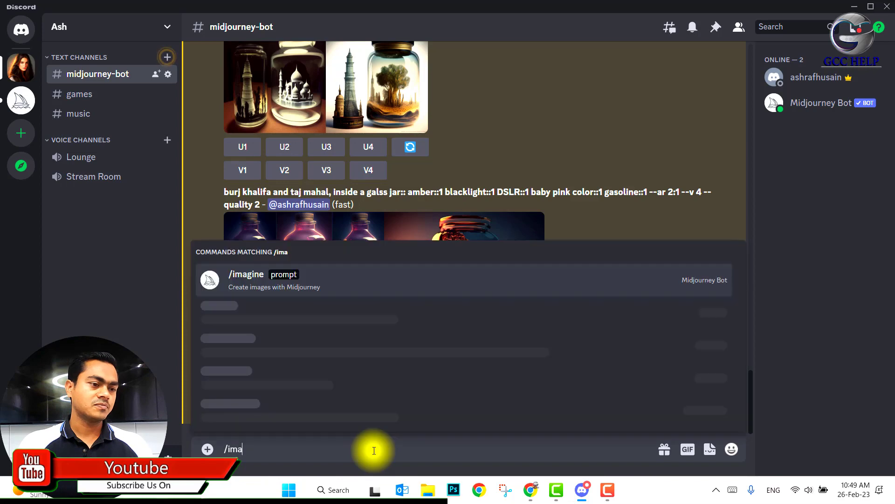
pyautogui.click(302, 413)
pyautogui.write('most beautiful girl in the worl')
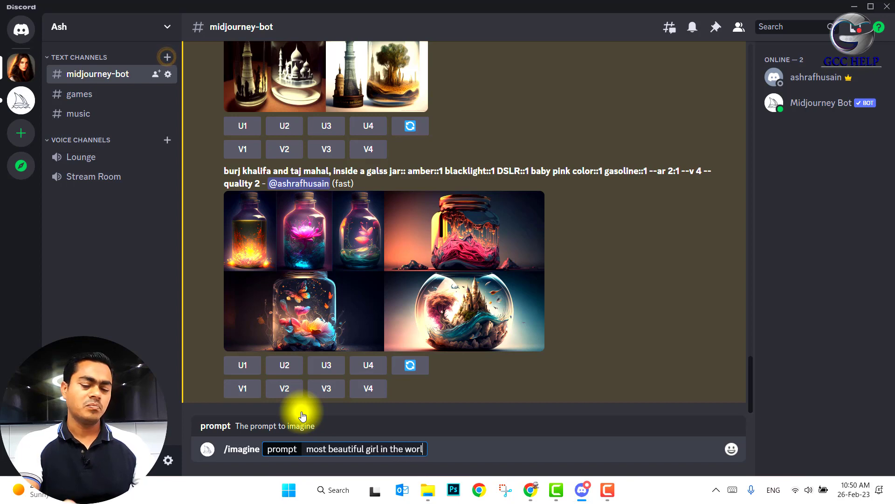
pyautogui.press('Return')
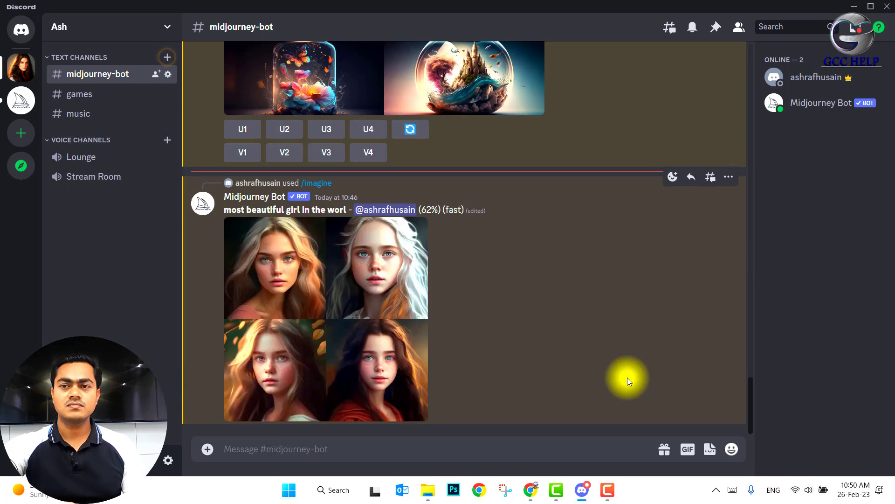
pyautogui.click(410, 322)
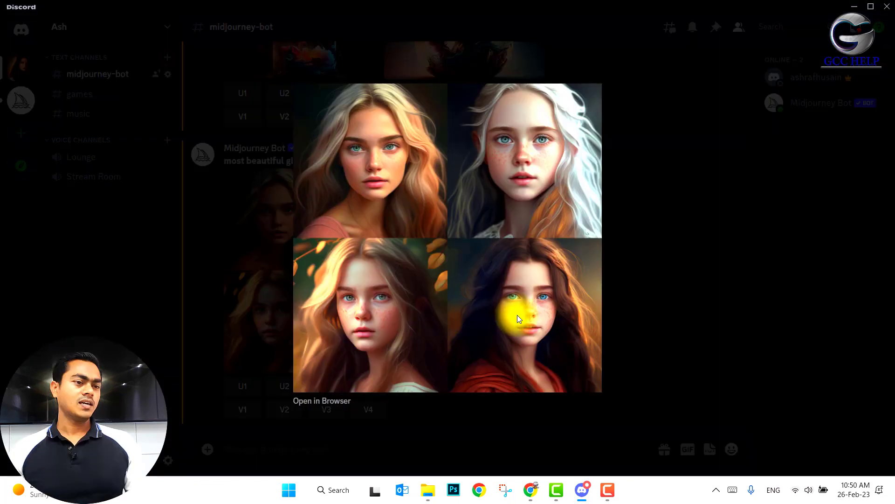
pyautogui.click(617, 314)
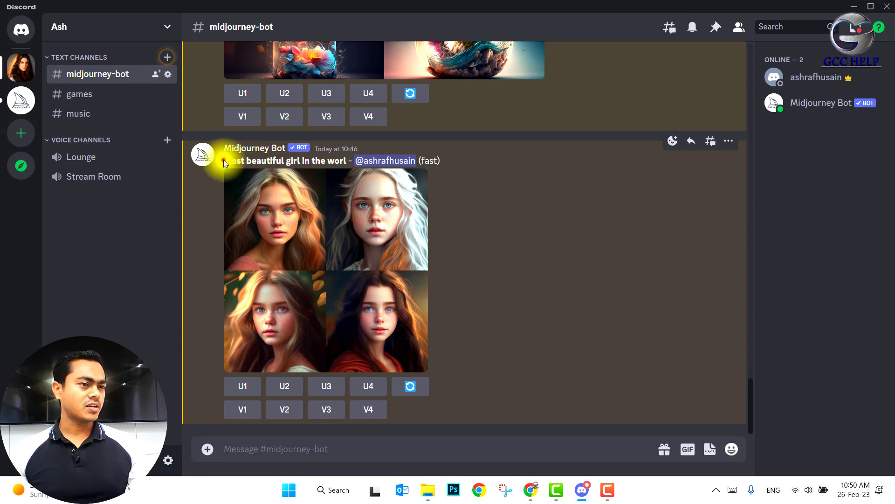
# Copy the girl image's prompt text, switch to MidJourney Prompt Helper in the browser and clear all its prompt settings.
pyautogui.moveTo(224, 160); pyautogui.dragTo(348, 160)
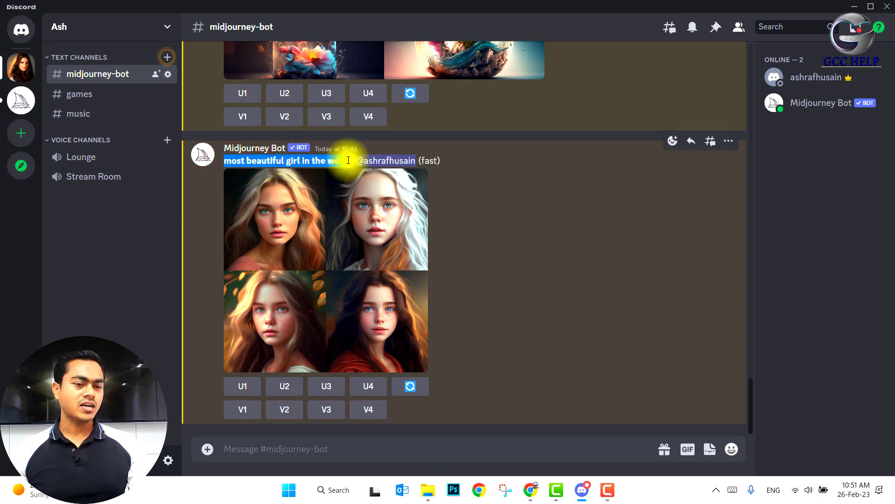
pyautogui.click(532, 489)
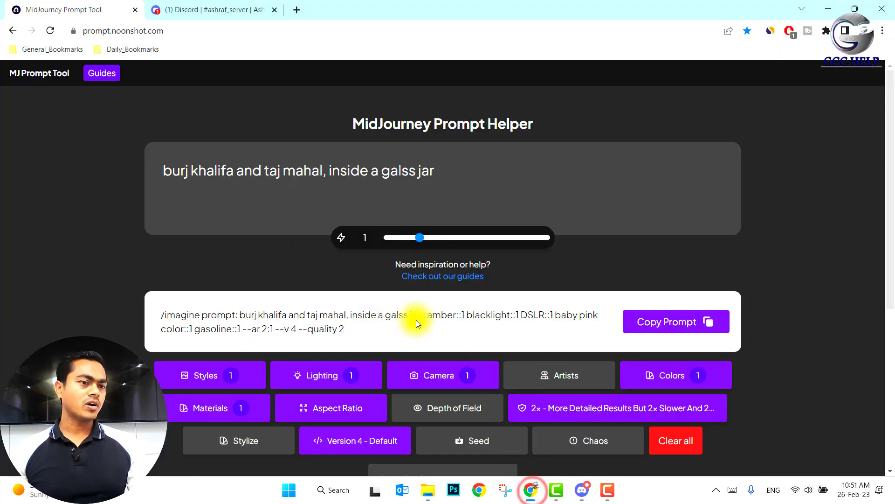
pyautogui.scroll(-4, 563, 390)
pyautogui.click(670, 271)
pyautogui.scroll(4, 667, 271)
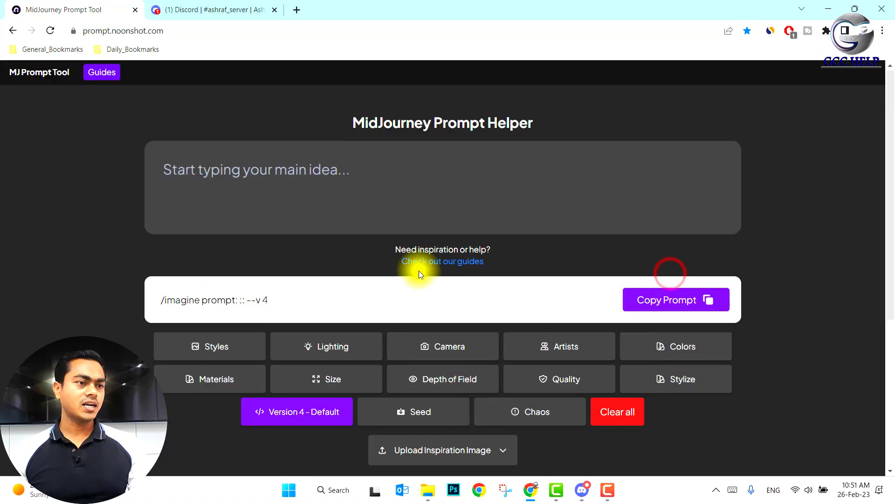
# Paste the copied text as the main idea and correct it to "most beautiful girl in the world".
pyautogui.click(330, 192)
pyautogui.hotkey('ctrl', 'v')
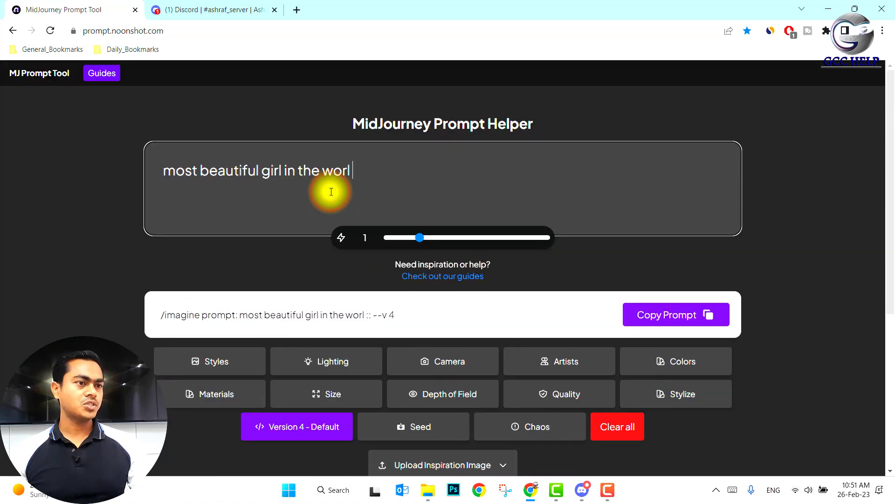
pyautogui.click(346, 170)
pyautogui.write('d')
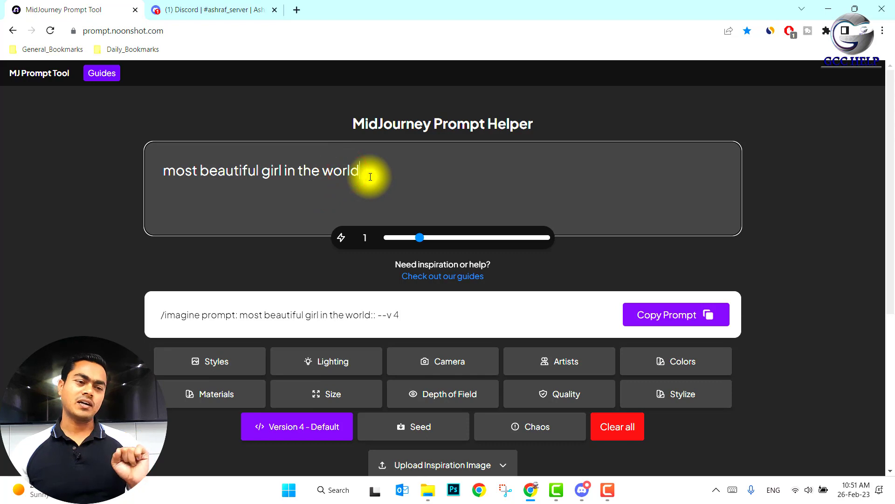
# Add the Antimatter style to the prompt.
pyautogui.scroll(-3, 370, 226)
pyautogui.click(230, 247)
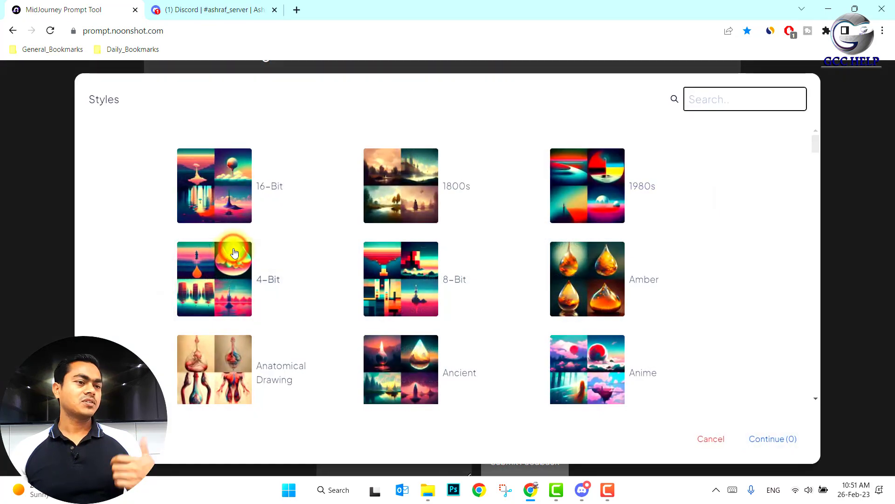
pyautogui.scroll(-3, 486, 327)
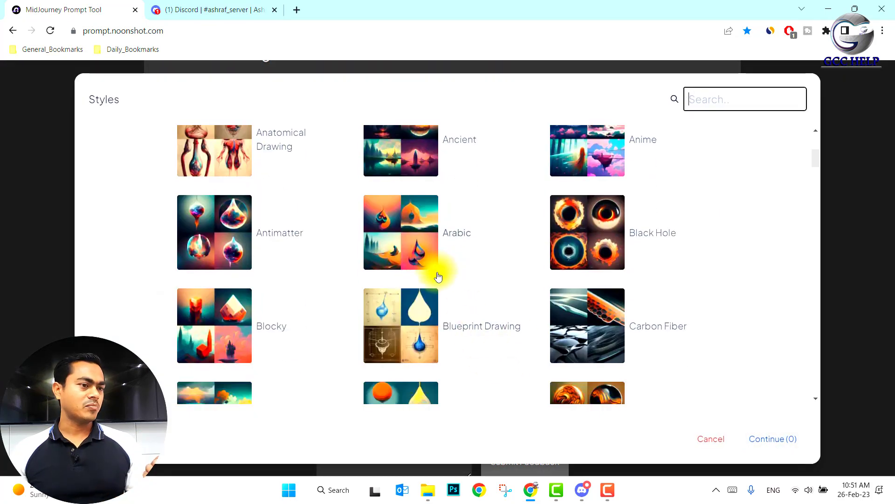
pyautogui.click(294, 232)
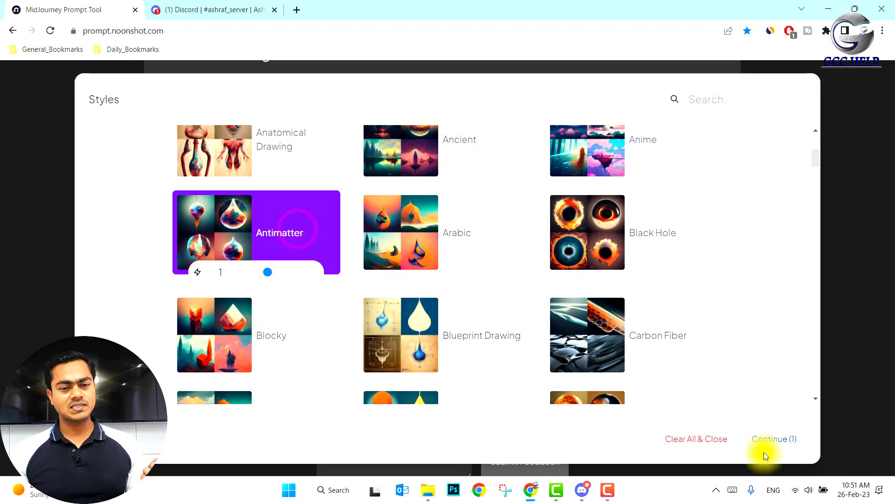
pyautogui.click(769, 445)
# Add Fluorescent lighting to the prompt.
pyautogui.click(348, 253)
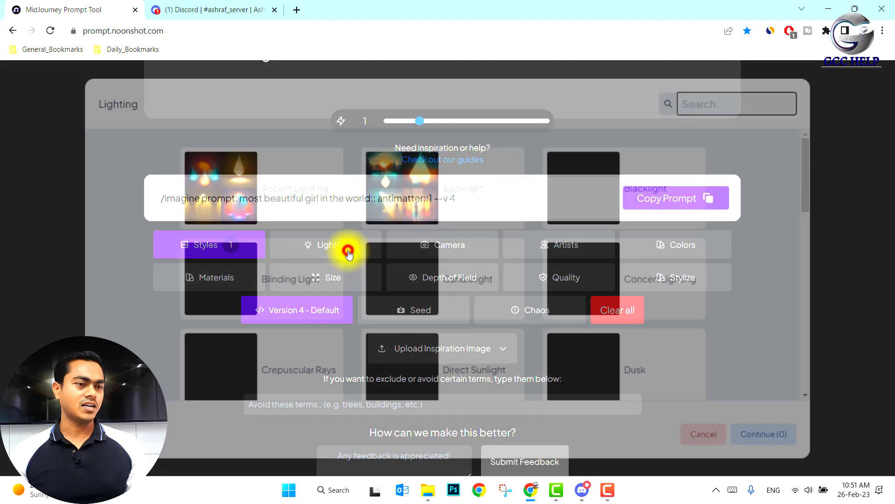
pyautogui.scroll(-5, 613, 342)
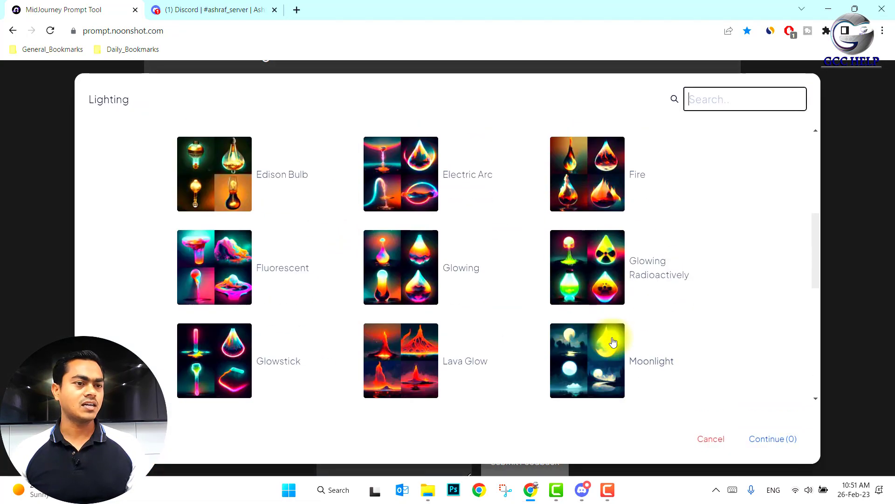
pyautogui.click(286, 281)
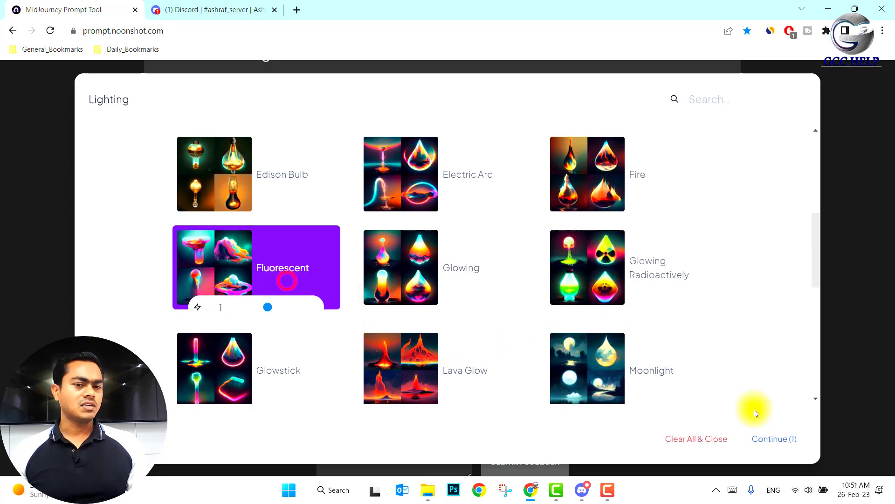
pyautogui.click(773, 437)
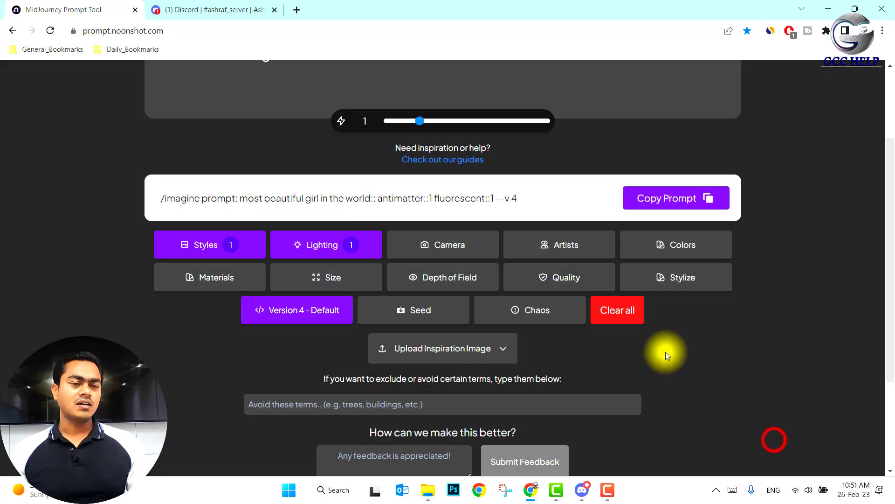
# Add the Wide Angle Lens camera option to the prompt.
pyautogui.click(476, 245)
pyautogui.scroll(-5, 524, 283)
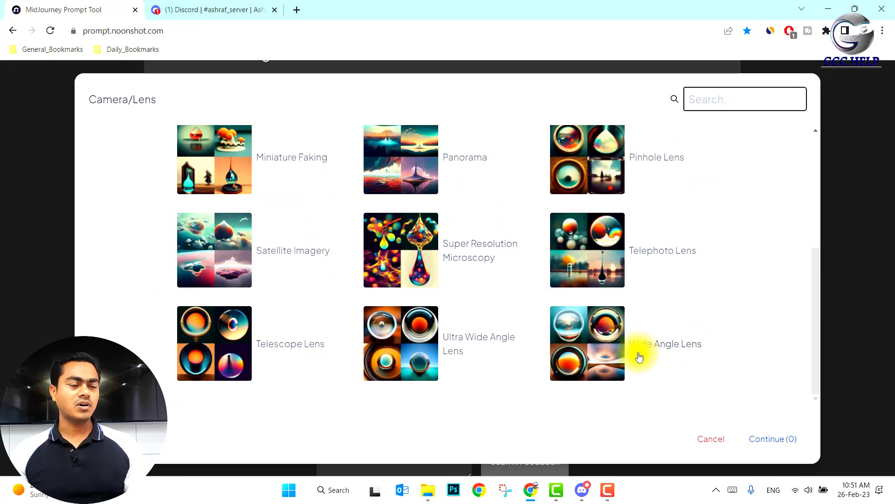
pyautogui.click(655, 344)
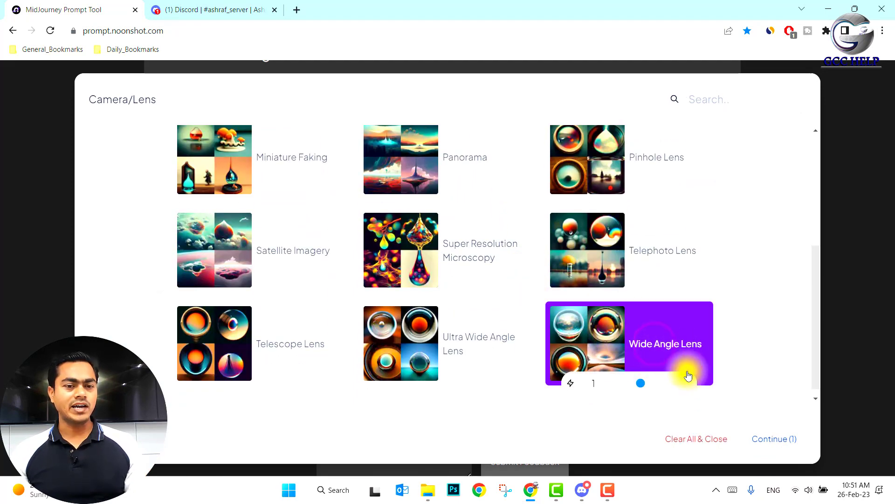
pyautogui.click(774, 438)
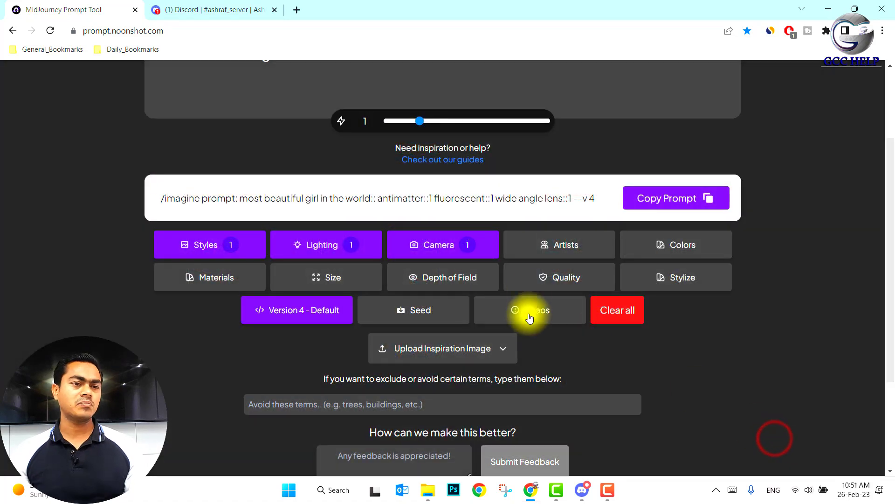
pyautogui.click(540, 248)
pyautogui.scroll(-5, 476, 304)
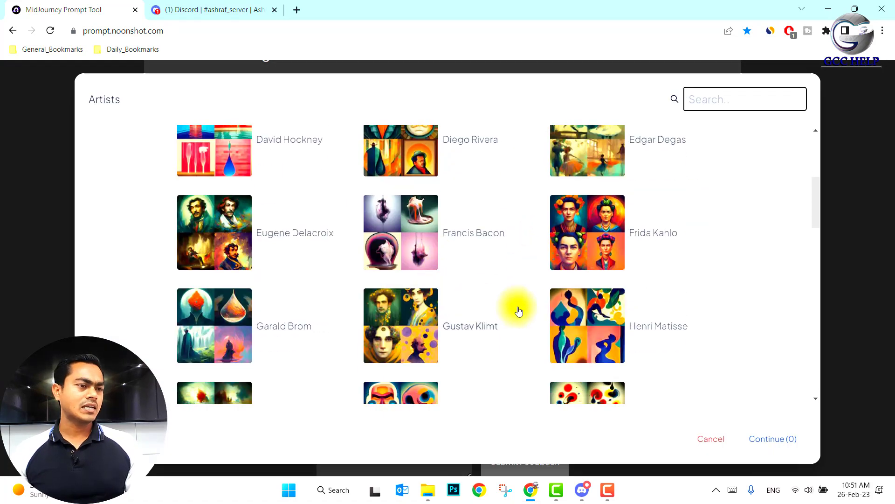
pyautogui.scroll(-5, 518, 311)
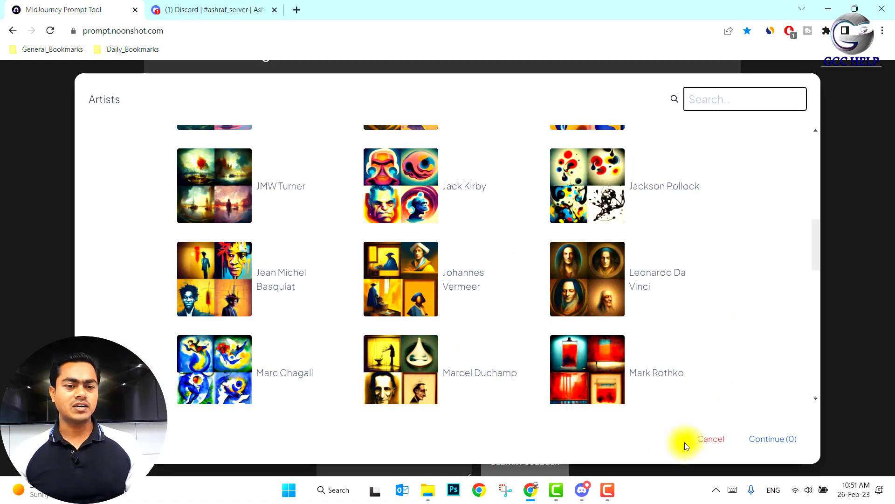
pyautogui.click(702, 439)
# Add the color Cyan and the material Bronze to the prompt.
pyautogui.click(660, 243)
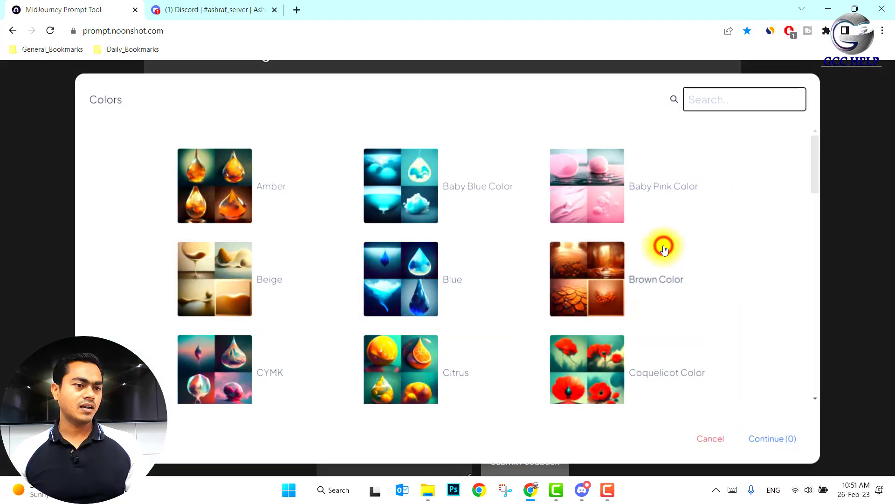
pyautogui.scroll(-5, 478, 314)
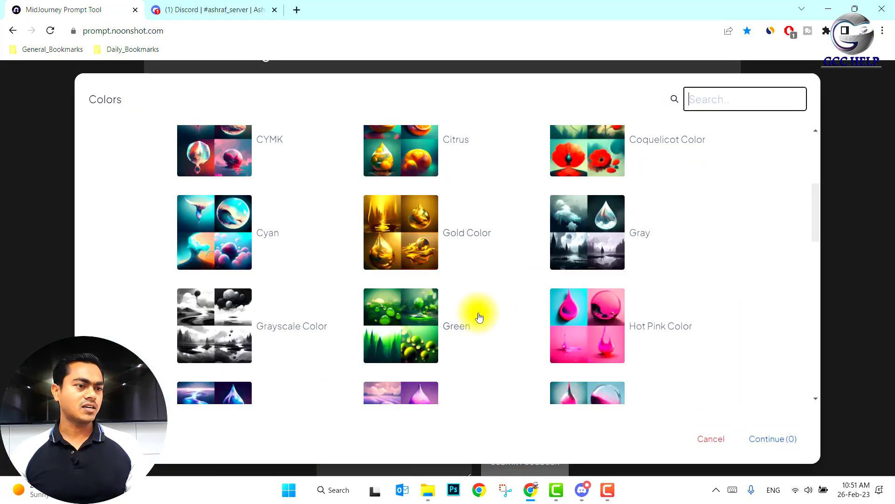
pyautogui.click(268, 237)
pyautogui.click(760, 436)
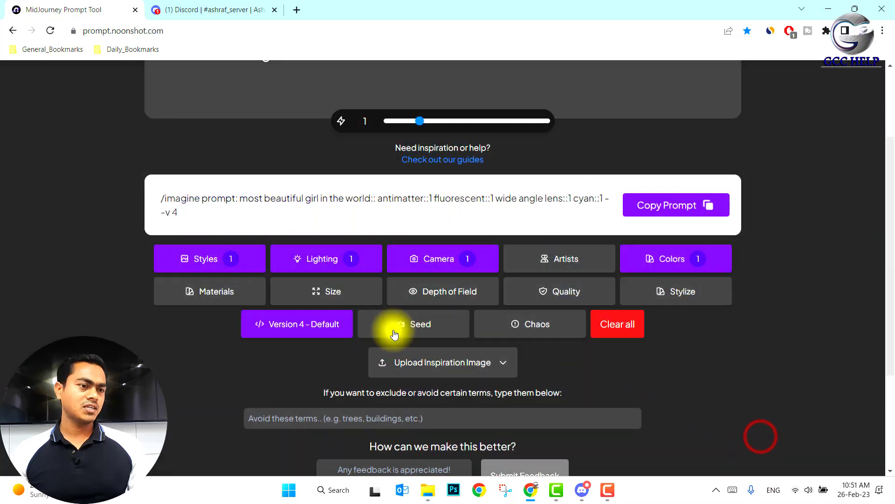
pyautogui.click(216, 292)
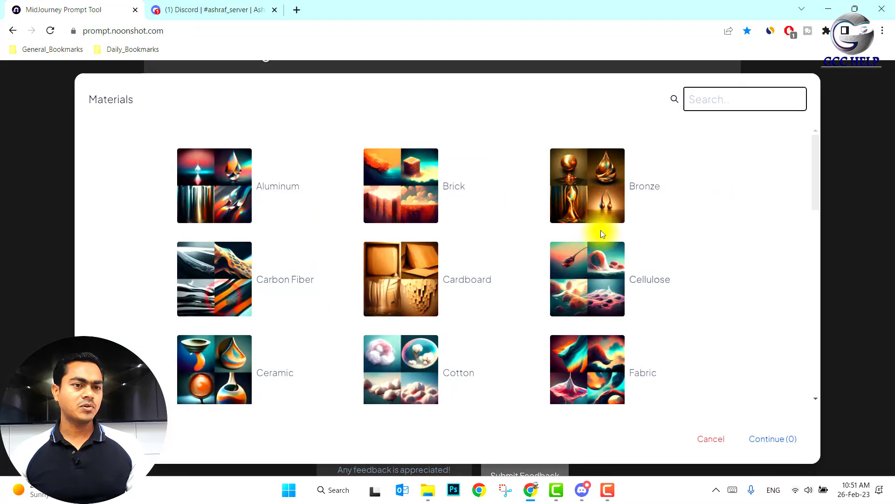
pyautogui.click(641, 198)
pyautogui.click(772, 439)
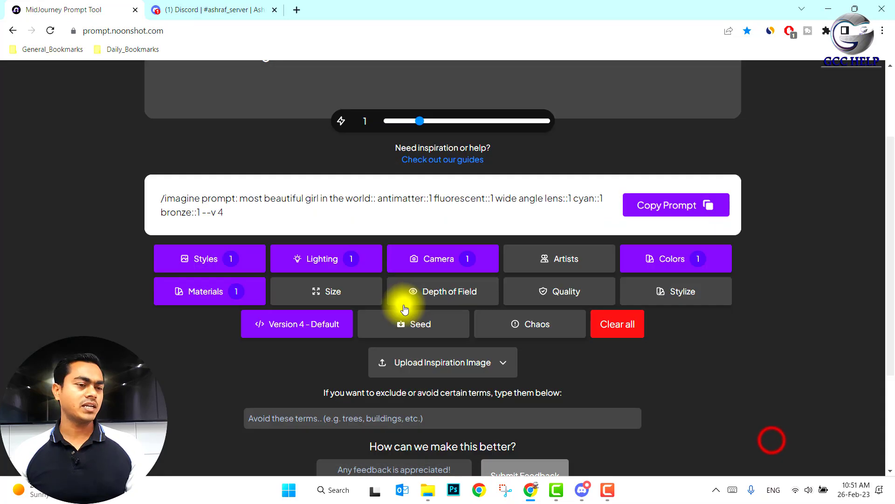
# Set the image size to the 2:1 Standard TV/Film aspect ratio.
pyautogui.click(345, 296)
pyautogui.click(466, 340)
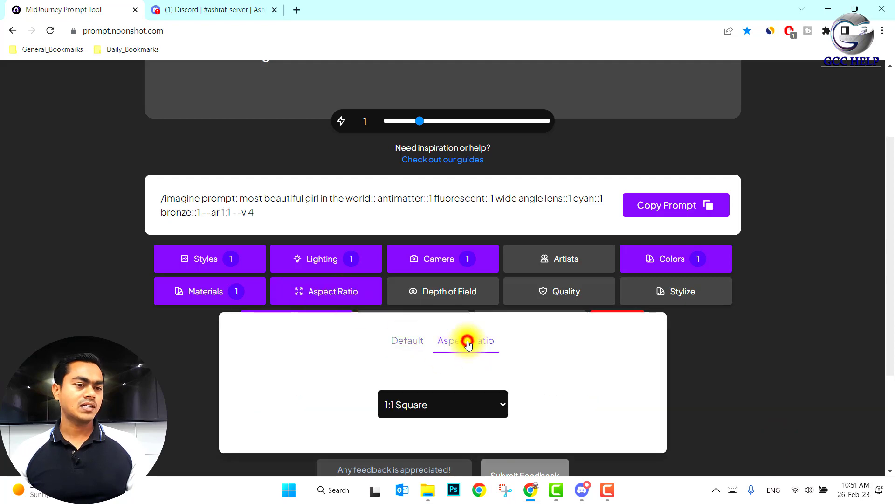
pyautogui.scroll(-3, 462, 327)
pyautogui.click(443, 246)
pyautogui.click(442, 291)
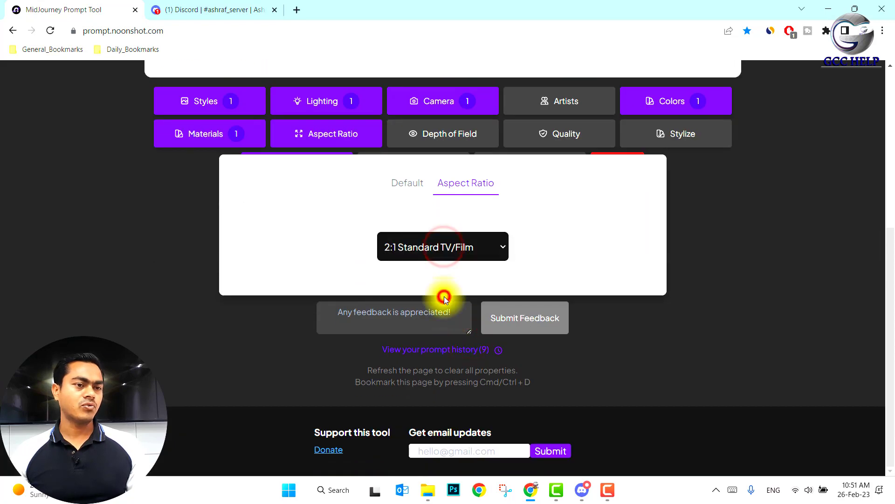
pyautogui.click(768, 236)
# Set the quality to 2x, More Detailed Results, and the stylize level to Higher.
pyautogui.scroll(3, 512, 230)
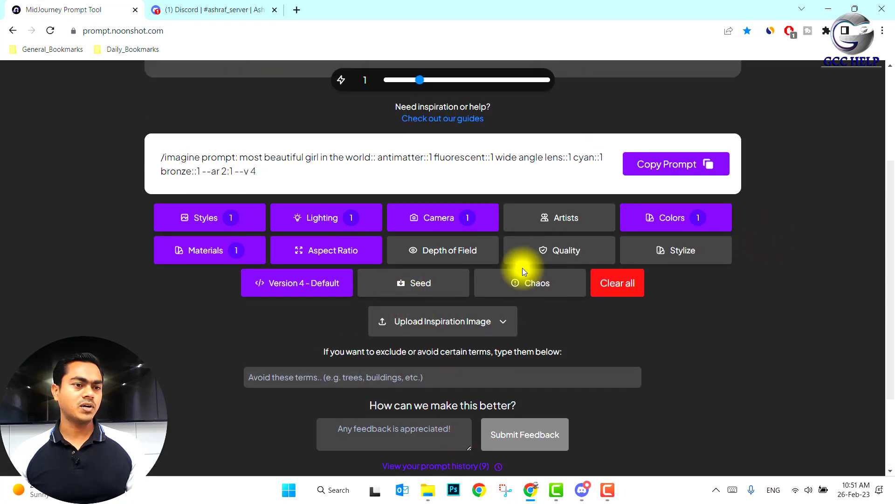
pyautogui.click(543, 255)
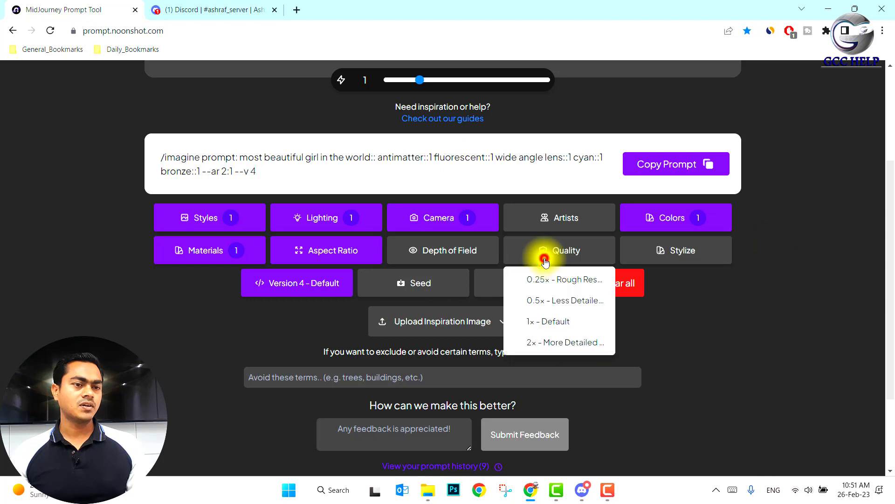
pyautogui.click(566, 343)
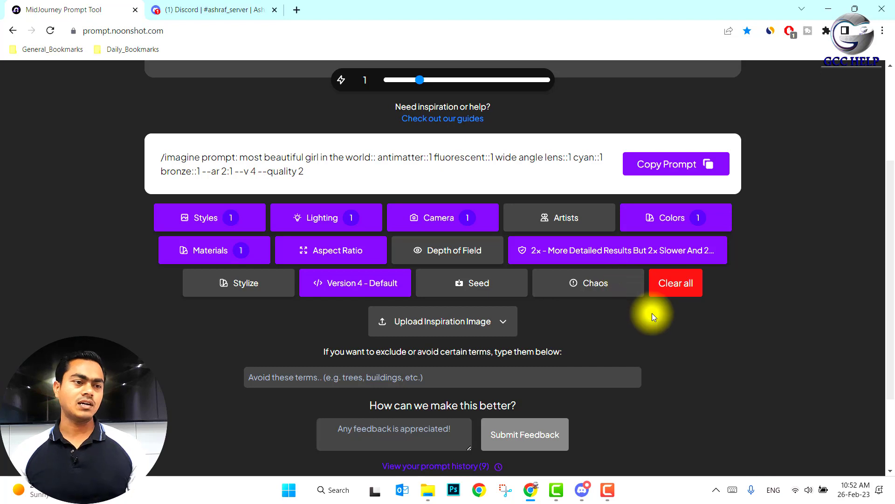
pyautogui.click(226, 285)
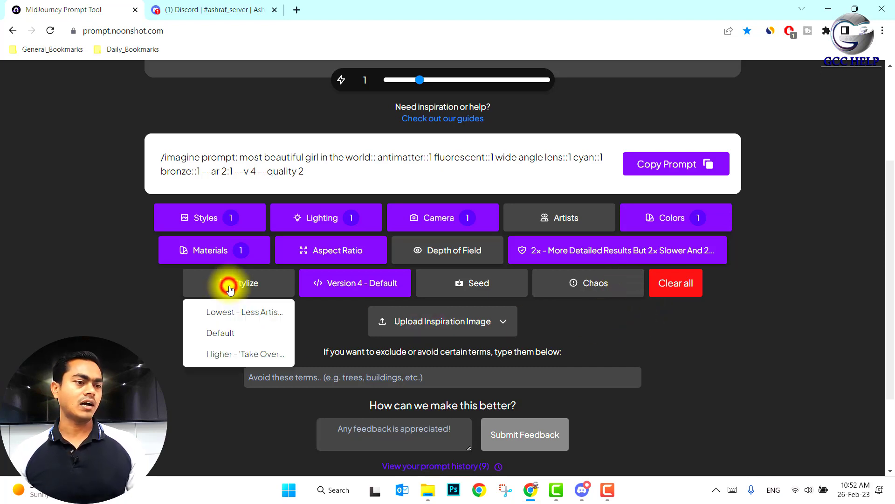
pyautogui.click(236, 354)
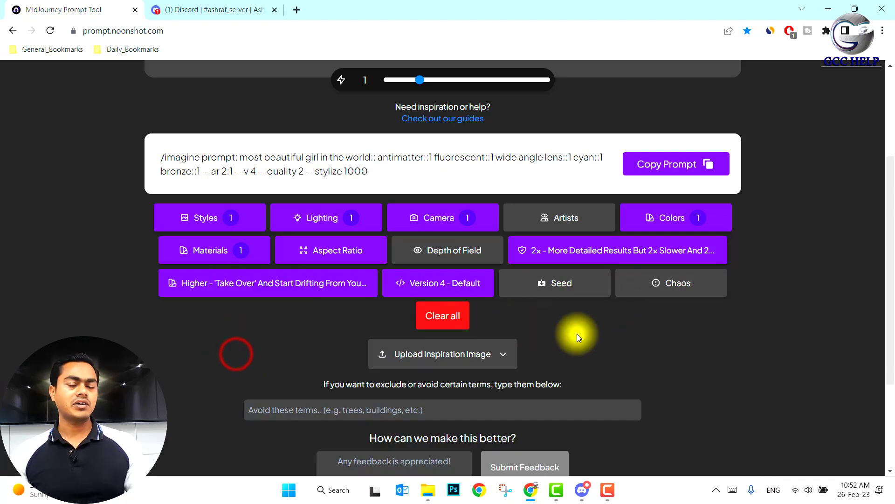
# Copy the completed prompt, switch to Discord to generate images from it with /imagine, and view them enlarged.
pyautogui.scroll(1, 604, 339)
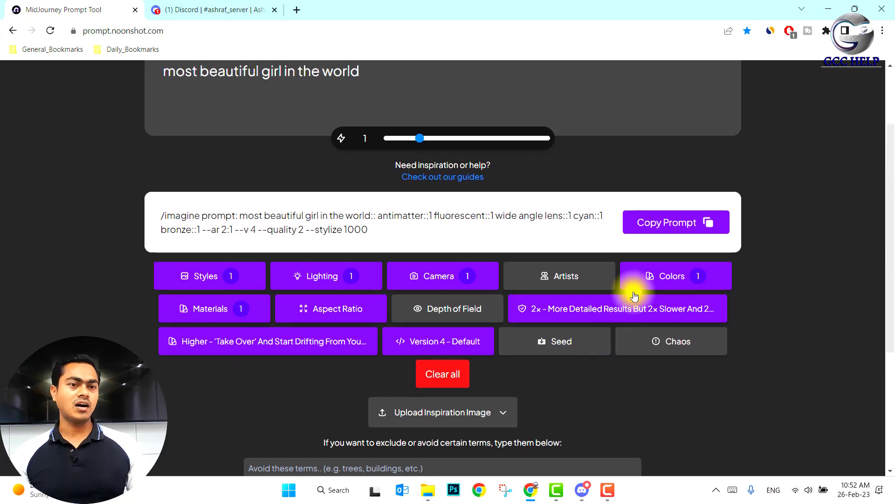
pyautogui.click(678, 227)
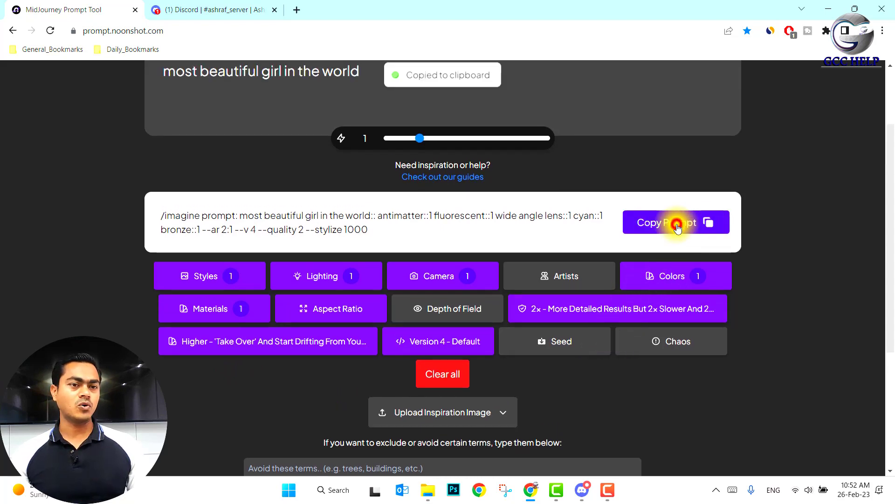
pyautogui.click(582, 490)
pyautogui.click(334, 444)
pyautogui.hotkey('ctrl', 'v')
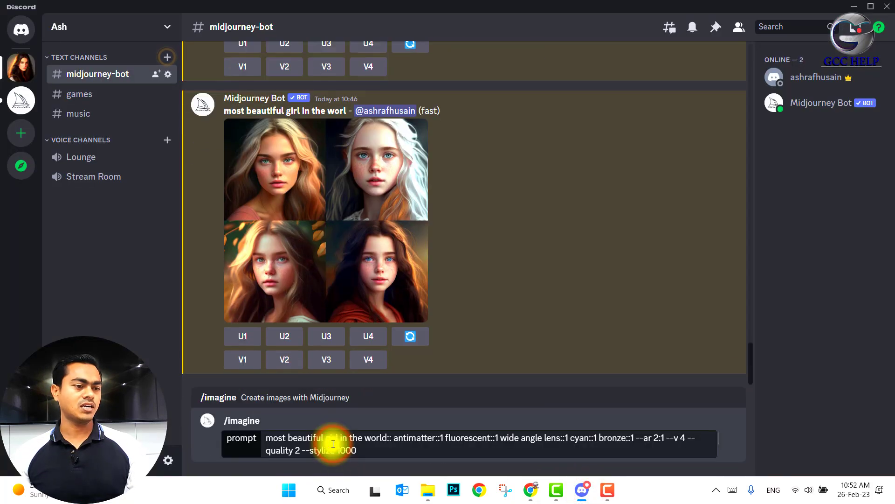
pyautogui.press('Return')
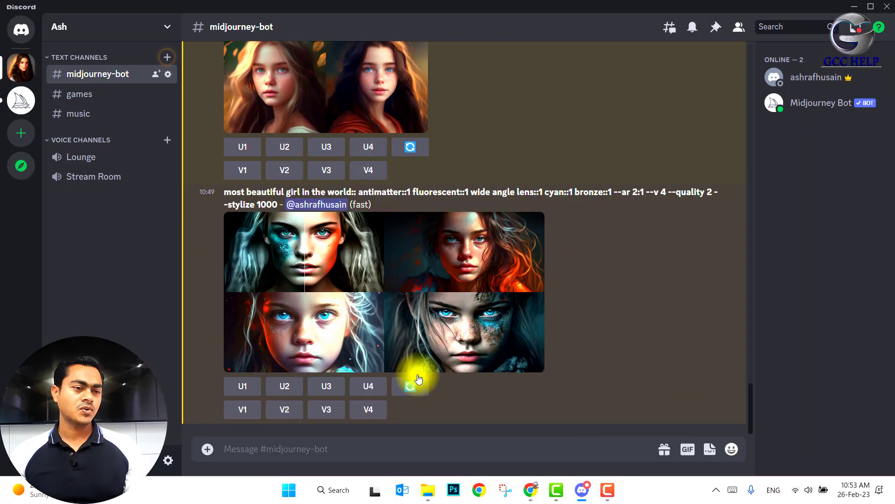
pyautogui.click(377, 277)
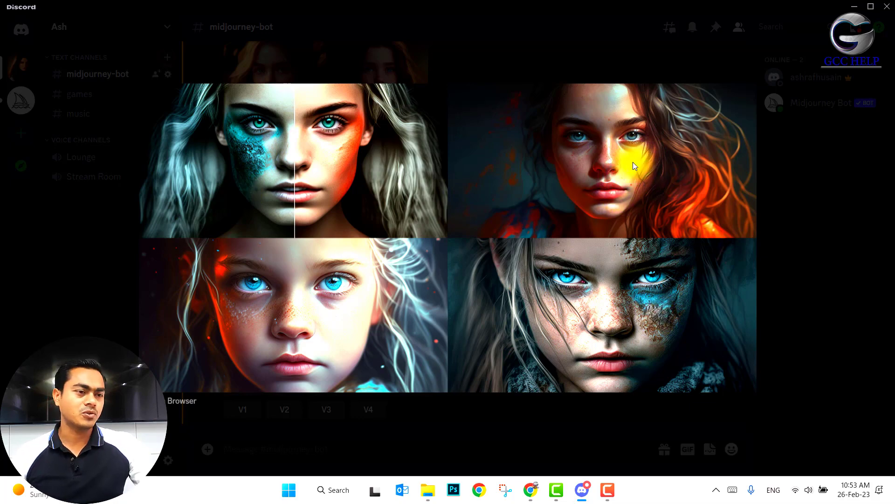
pyautogui.press('Escape')
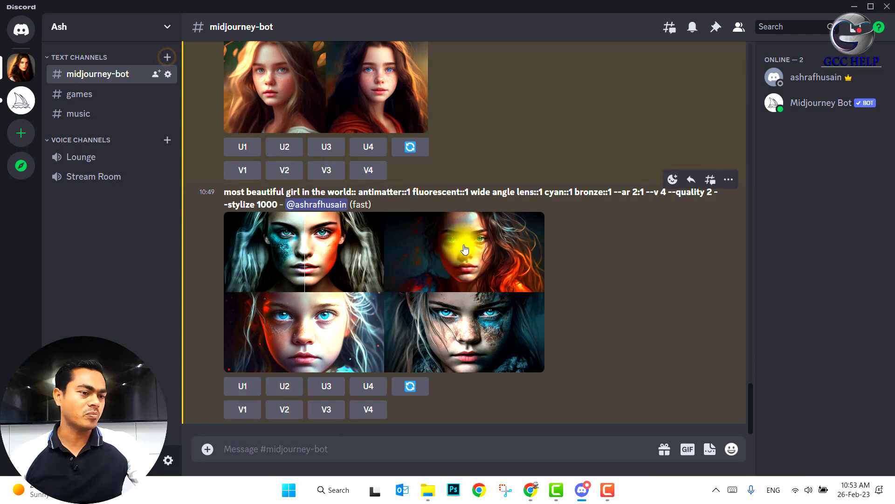
# Create variations of the second image in the new grid and view them enlarged.
pyautogui.click(289, 411)
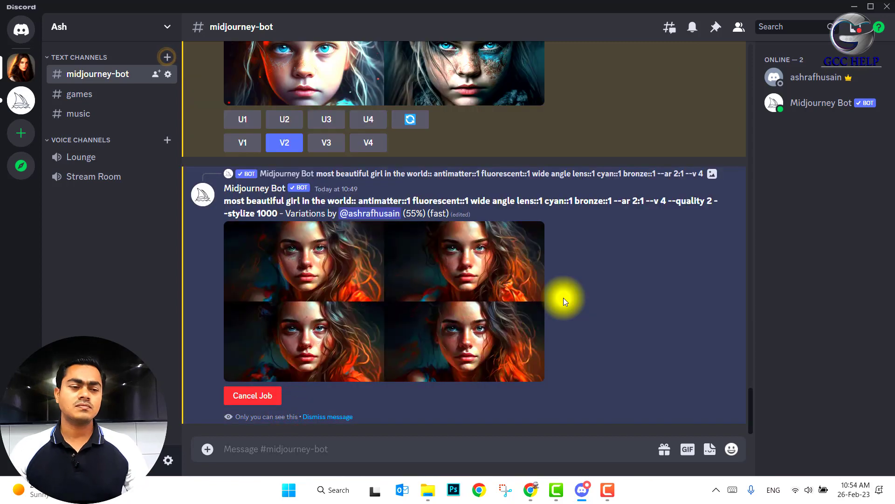
pyautogui.click(502, 305)
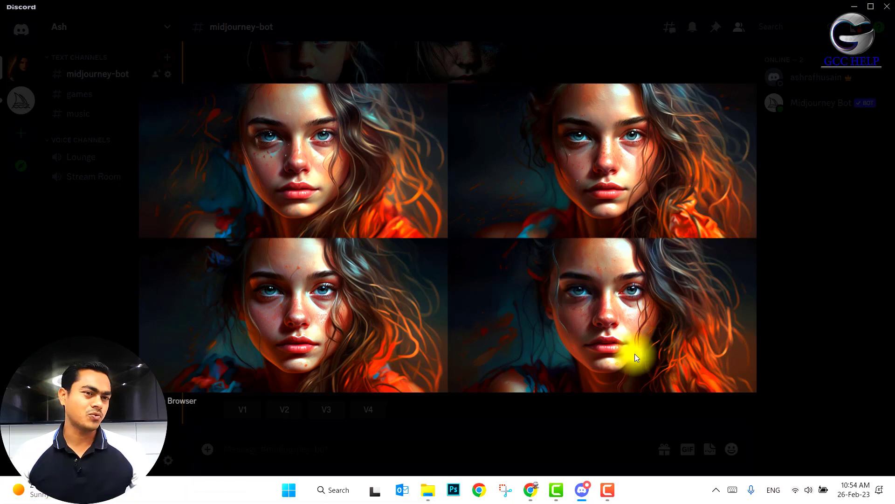
pyautogui.press('Escape')
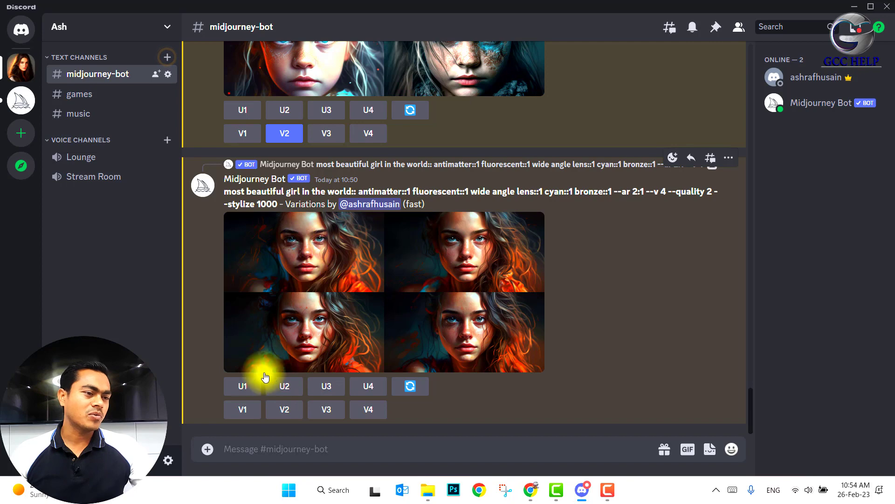
# Upscale the first of the variations and view the upscaled image enlarged.
pyautogui.click(245, 385)
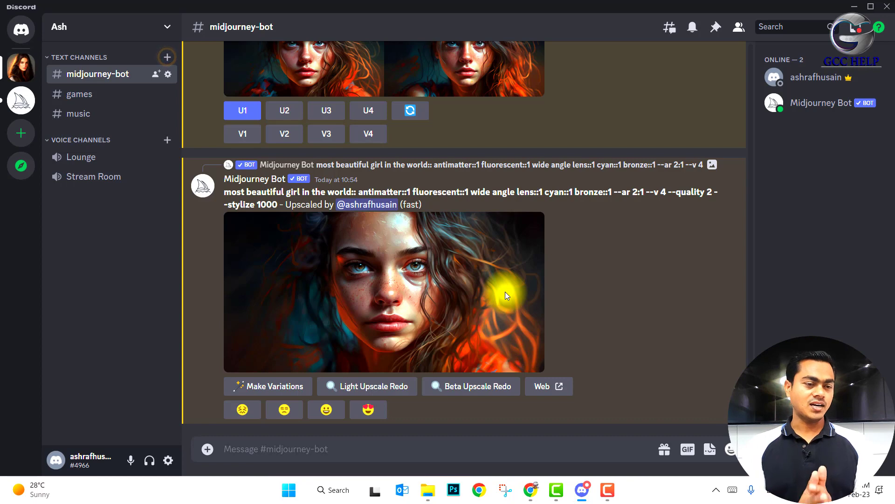
pyautogui.click(494, 300)
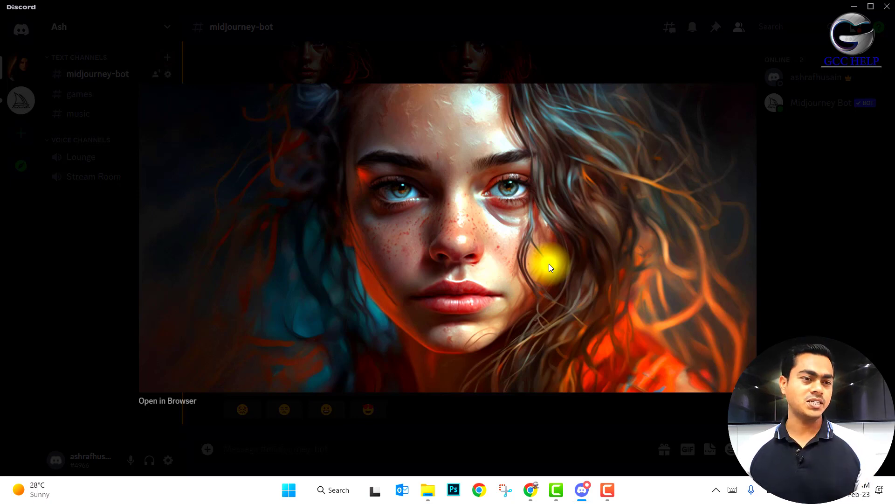
# Close the enlarged image and look back through the earlier generated images in the midjourney-bot channel.
pyautogui.press('Escape')
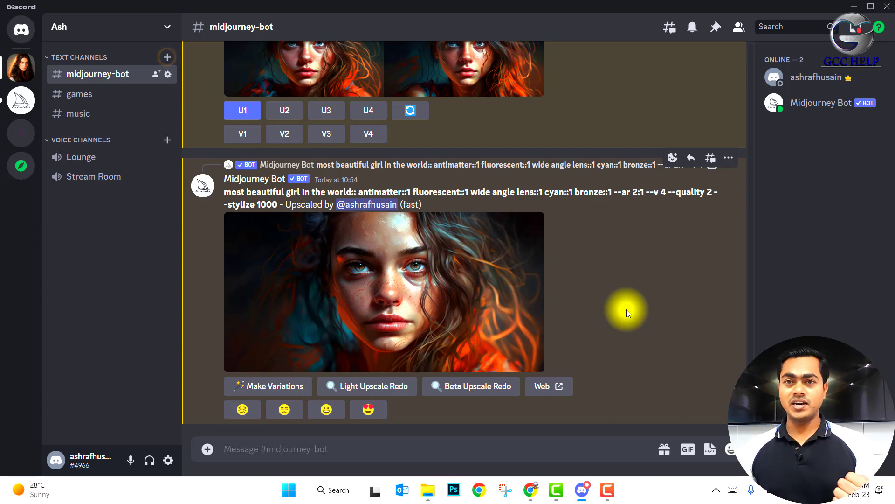
pyautogui.scroll(10, 626, 310)
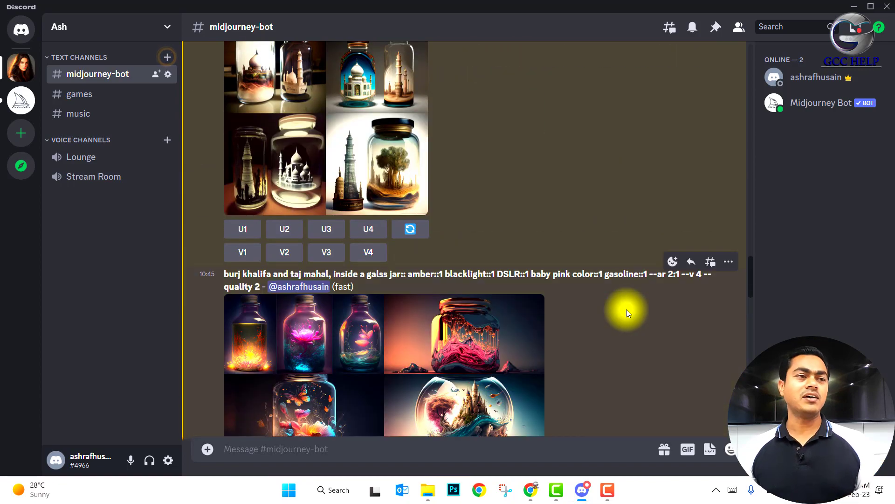
pyautogui.scroll(15, 626, 309)
pyautogui.scroll(4, 626, 309)
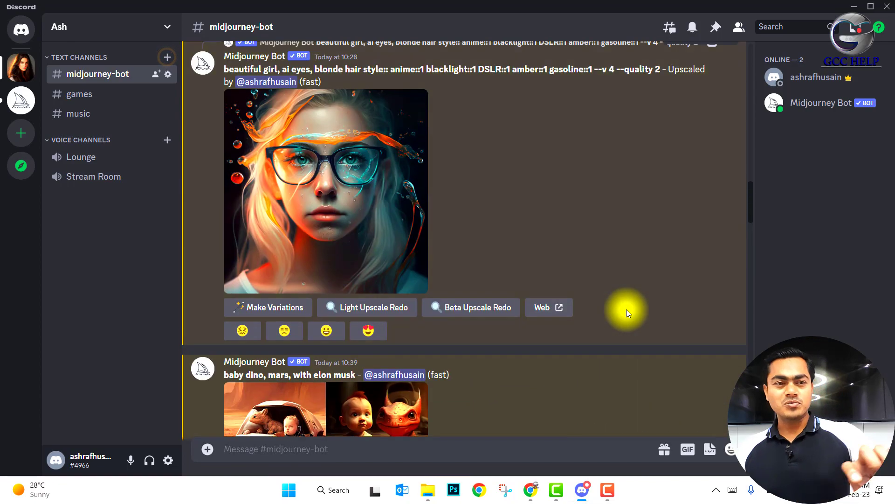
pyautogui.scroll(7, 626, 309)
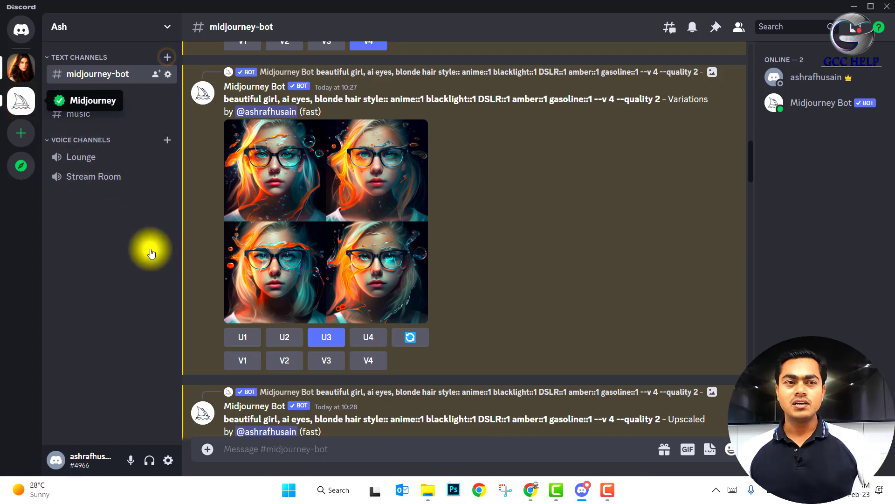
# Open the Midjourney server, look through its channel list, and enter the newbies-29 newcomer room.
pyautogui.click(29, 99)
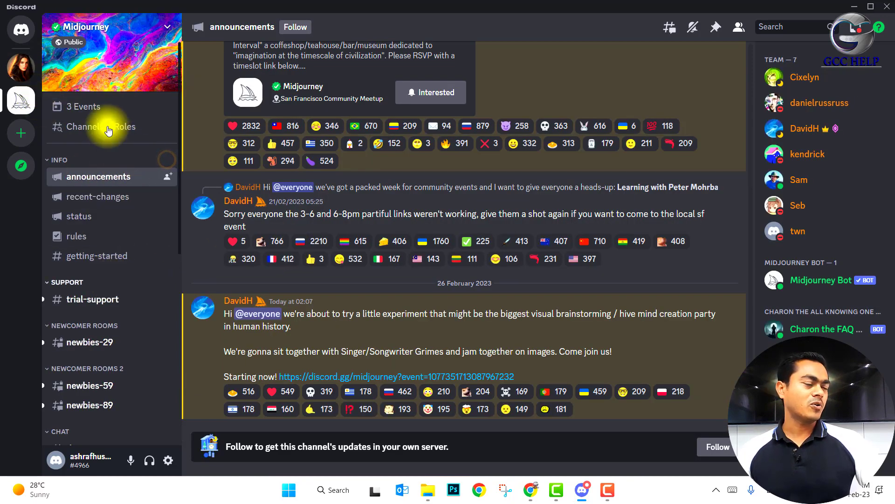
pyautogui.scroll(-4, 109, 158)
pyautogui.scroll(4, 107, 142)
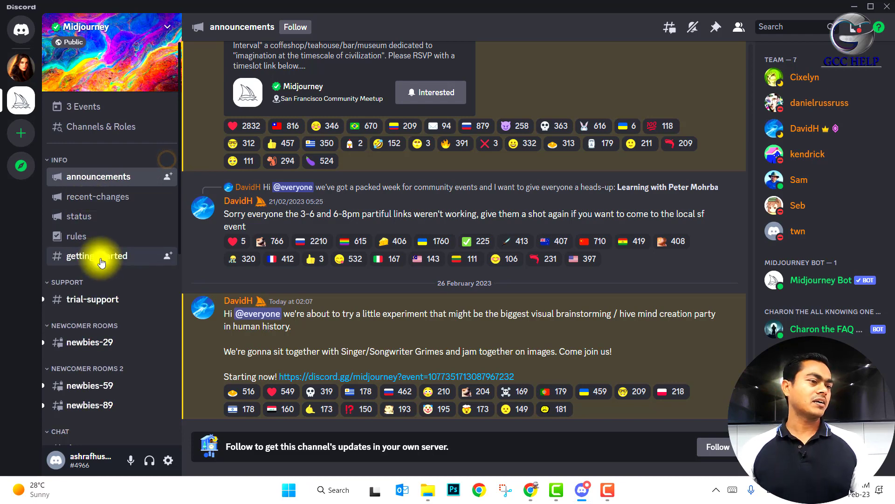
pyautogui.scroll(-8, 101, 263)
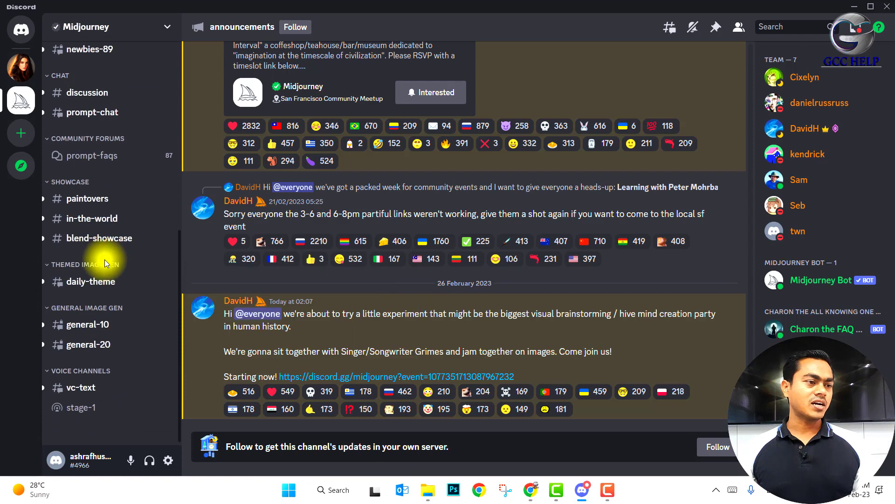
pyautogui.scroll(5, 105, 262)
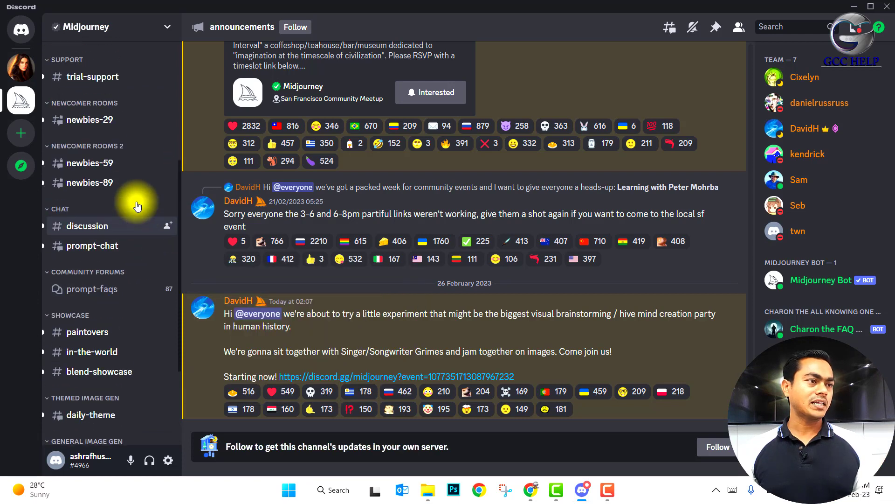
pyautogui.scroll(2, 125, 196)
pyautogui.moveTo(99, 157)
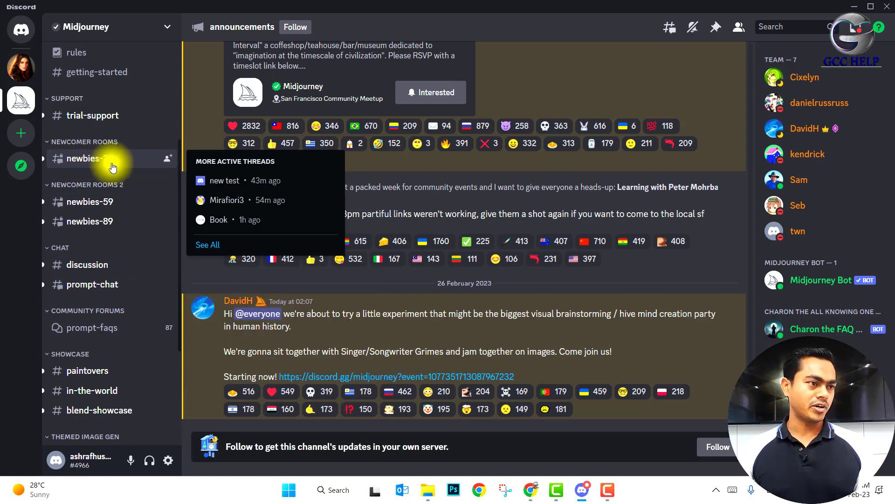
pyautogui.moveTo(110, 229)
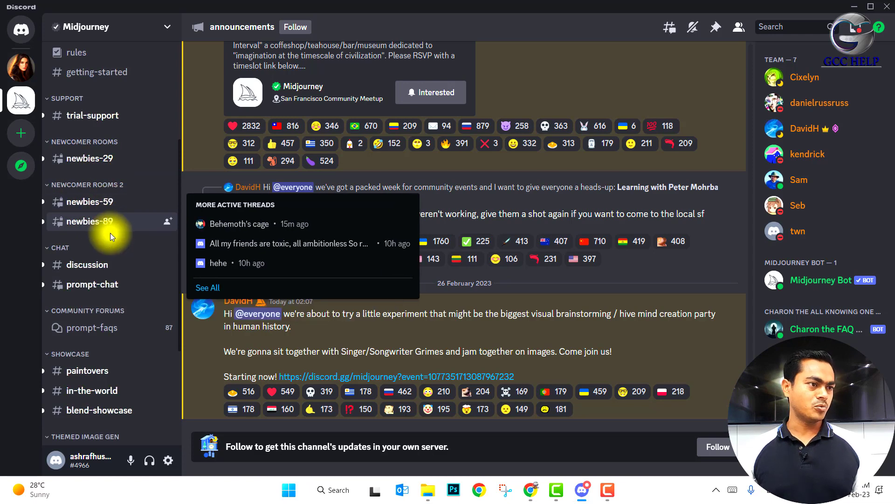
pyautogui.moveTo(98, 173)
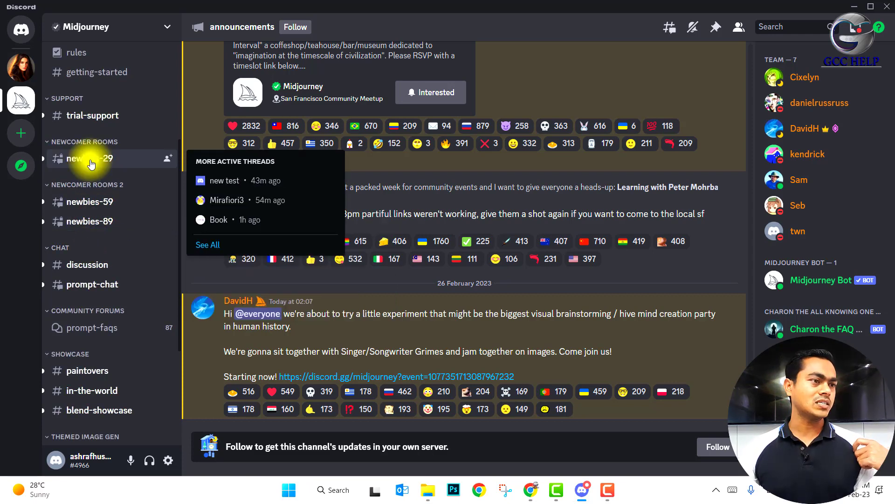
pyautogui.click(91, 160)
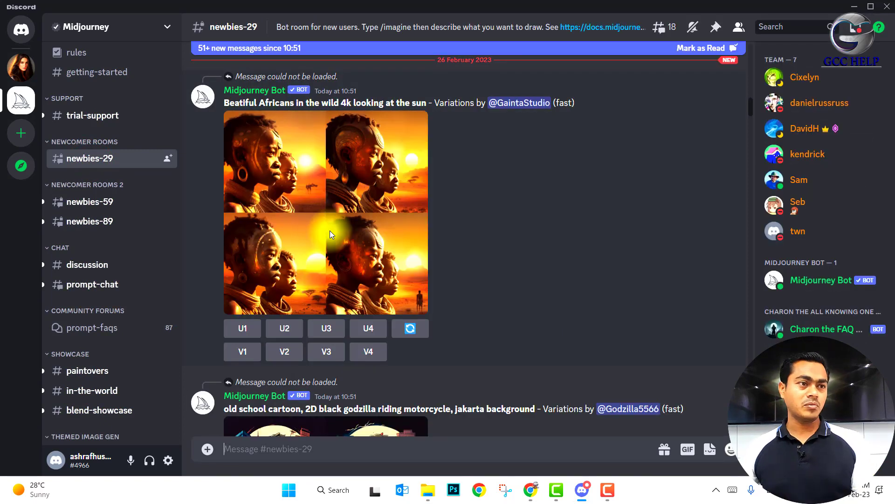
# Browse the prompts and images that other members have generated in the newbies-29 room.
pyautogui.scroll(5, 433, 274)
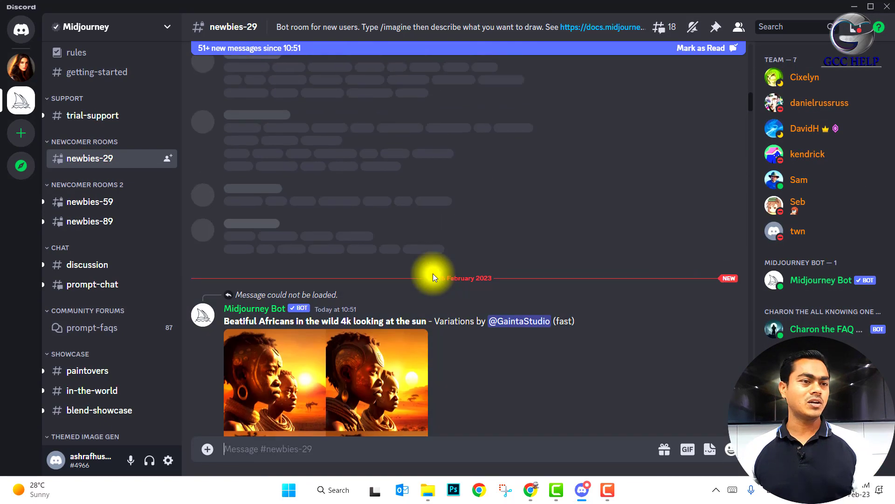
pyautogui.scroll(5, 433, 273)
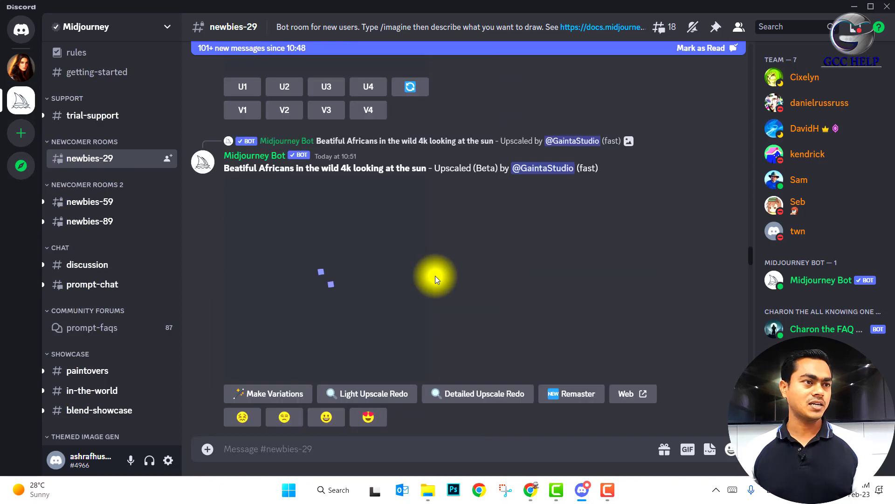
pyautogui.scroll(6, 436, 273)
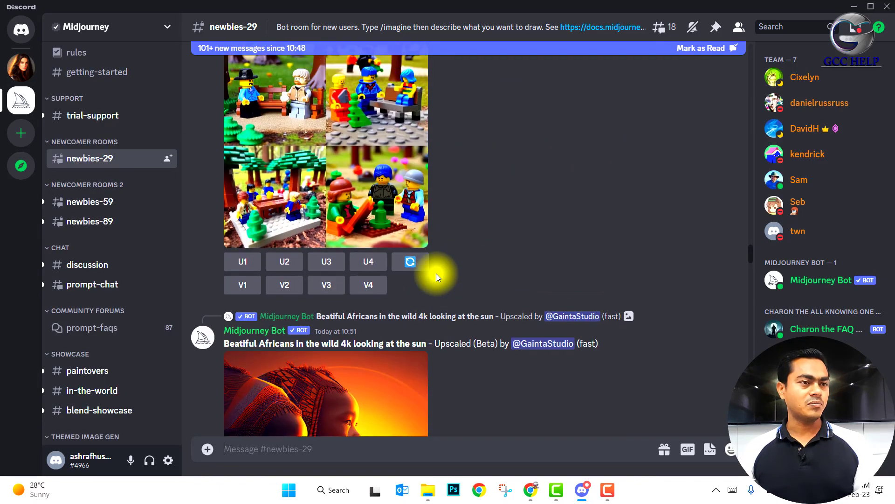
pyautogui.scroll(3, 436, 274)
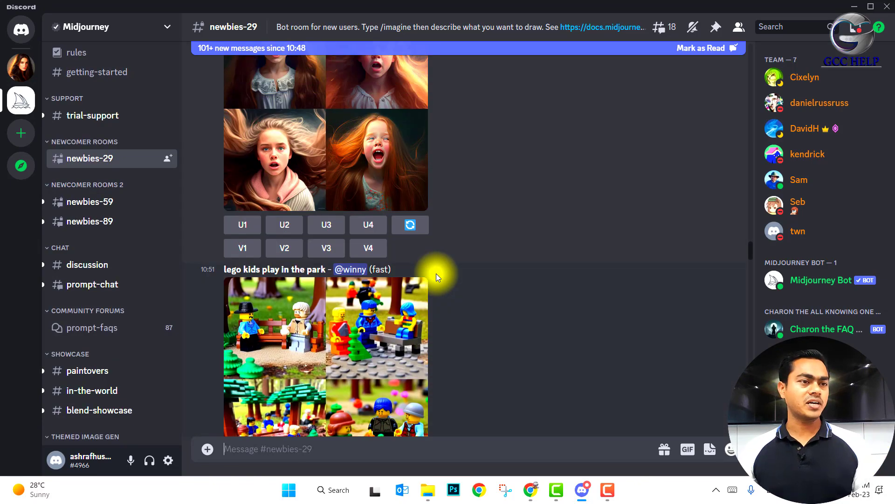
pyautogui.scroll(4, 436, 273)
pyautogui.scroll(8, 436, 273)
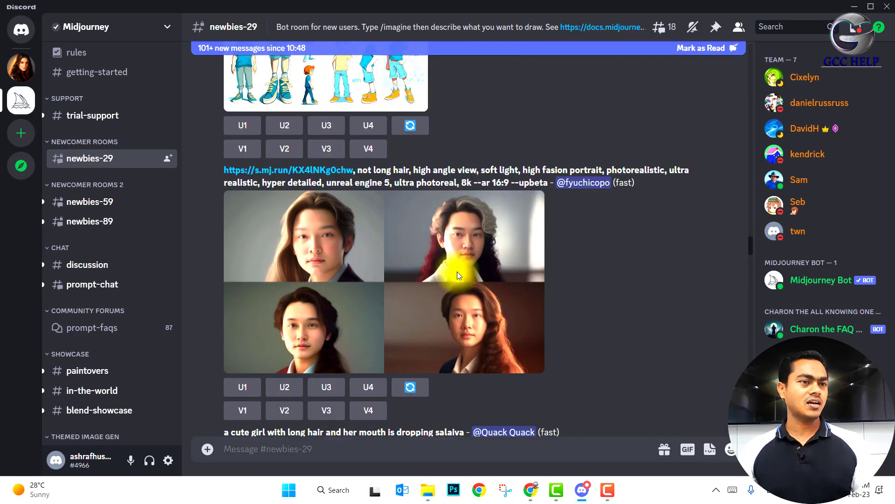
pyautogui.scroll(8, 457, 271)
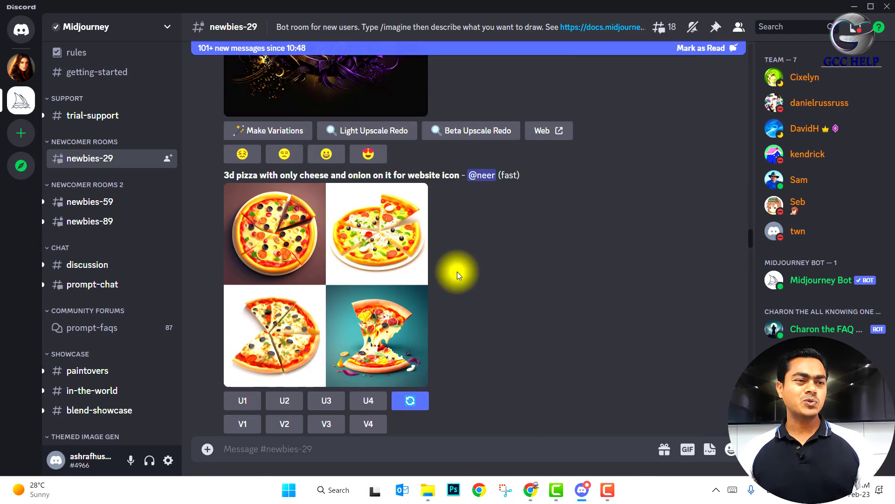
pyautogui.scroll(3, 457, 271)
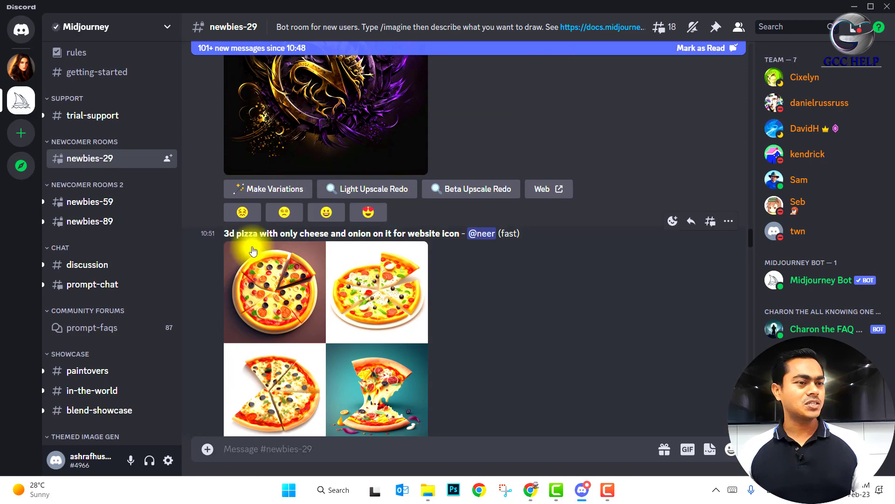
pyautogui.scroll(10, 475, 279)
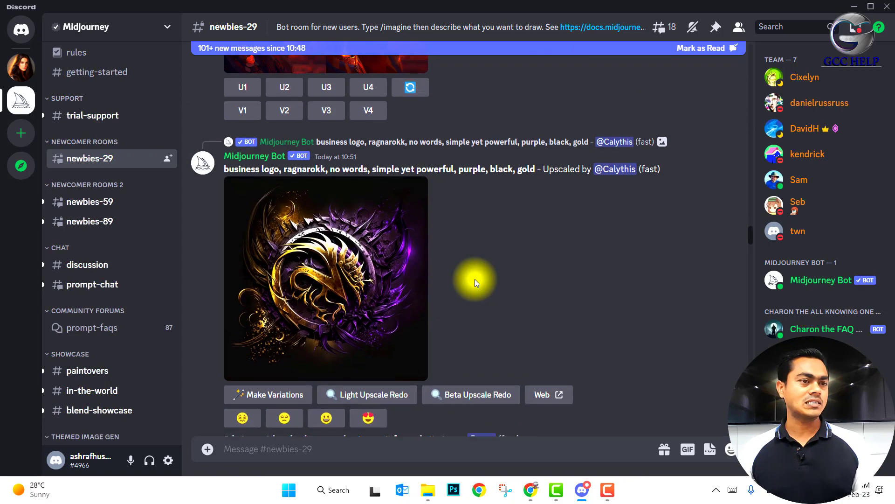
pyautogui.scroll(5, 475, 279)
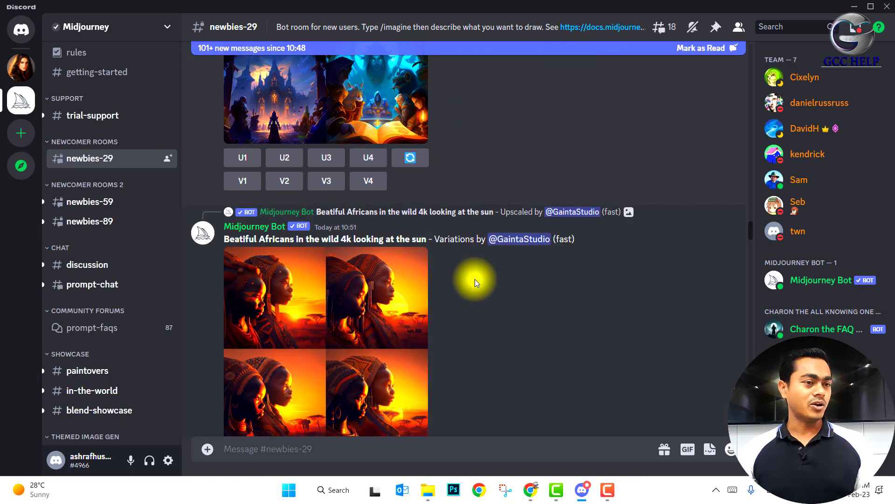
pyautogui.scroll(10, 474, 279)
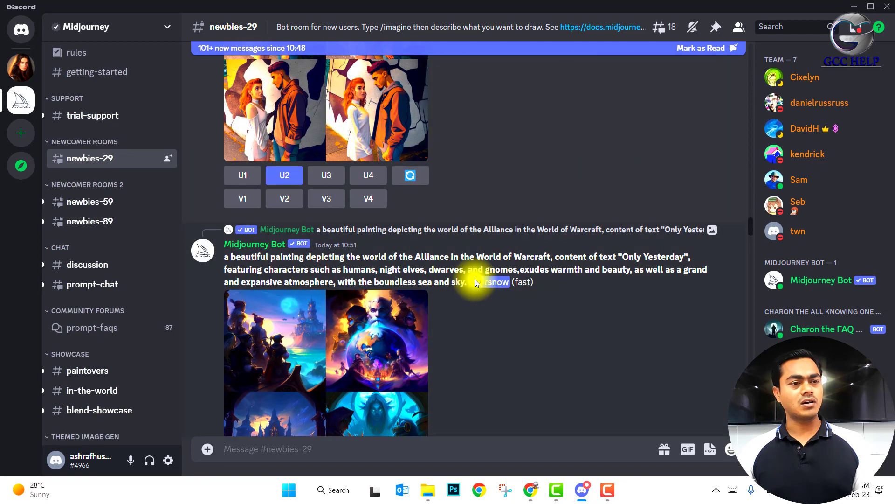
pyautogui.scroll(3, 475, 279)
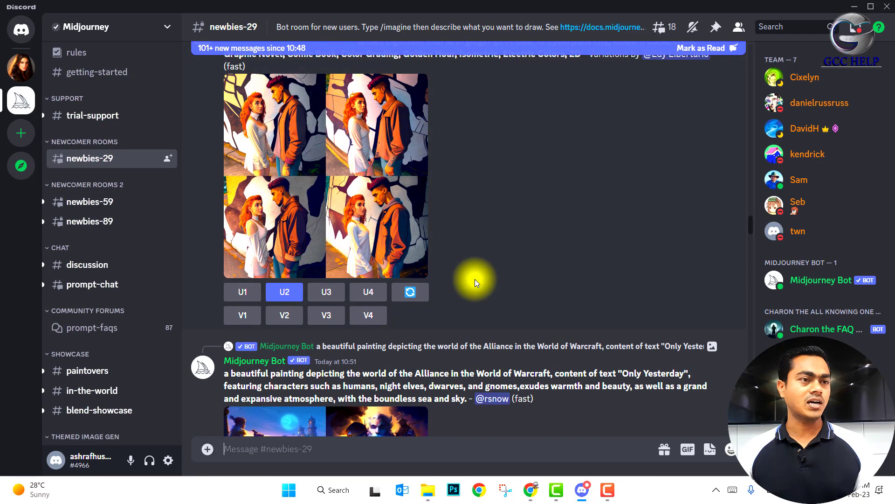
pyautogui.scroll(10, 475, 279)
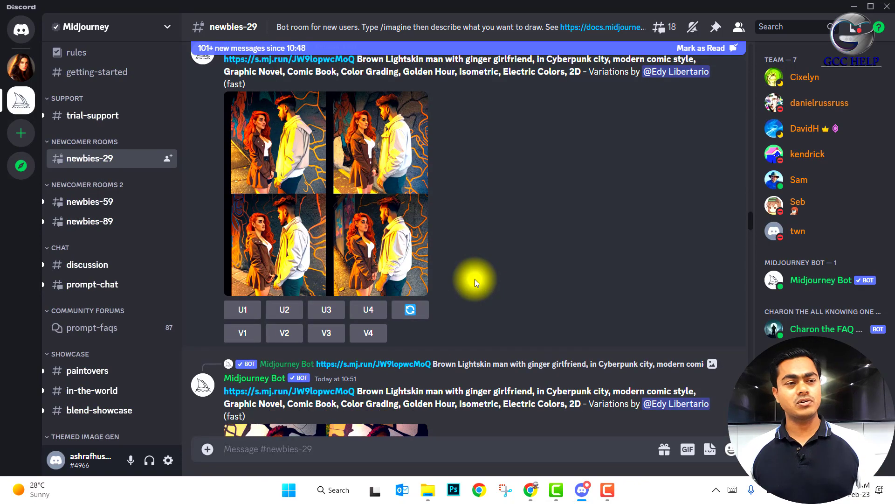
pyautogui.scroll(5, 474, 279)
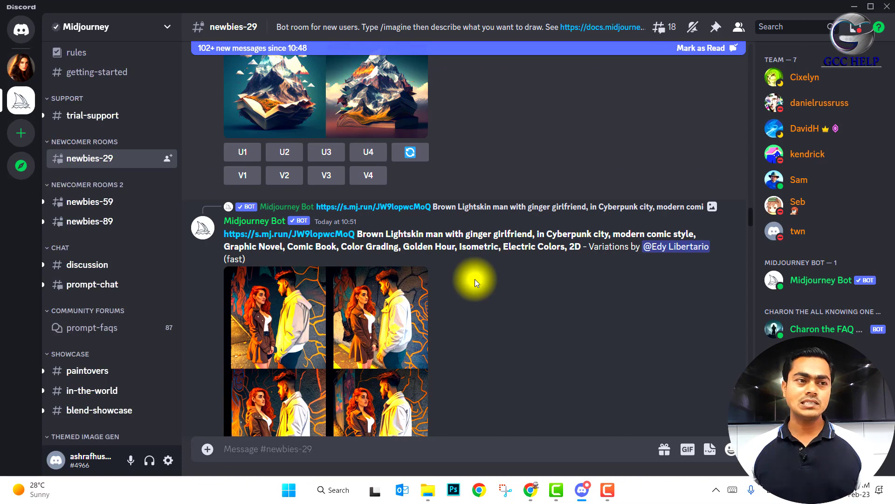
pyautogui.scroll(-7, 475, 282)
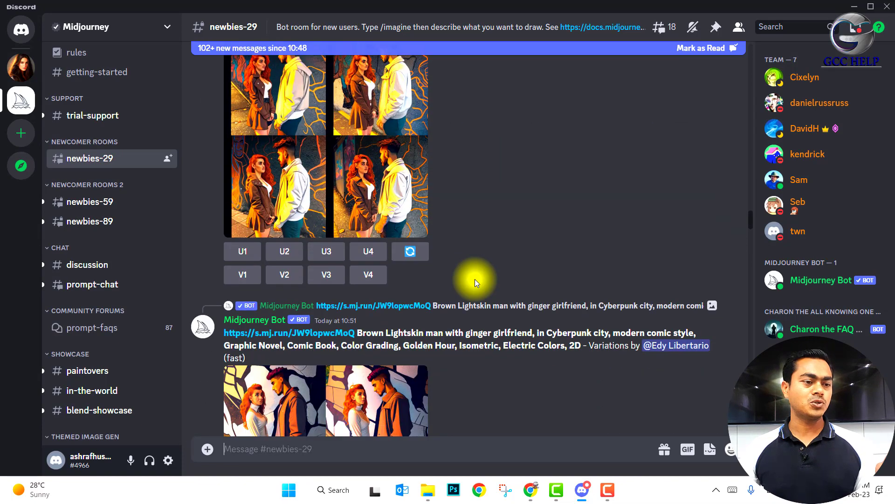
# Generate images in the newbies-29 room using /imagine with the prompt "iphone 17 design".
pyautogui.click(292, 452)
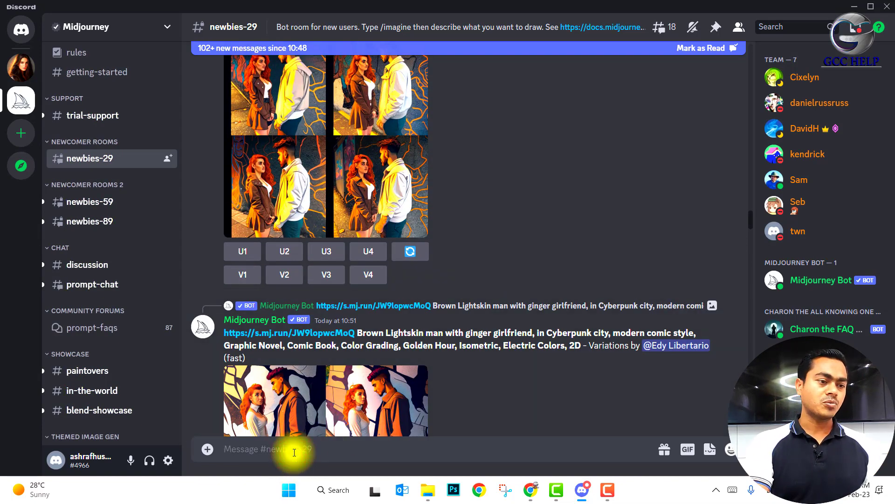
pyautogui.write('/ima')
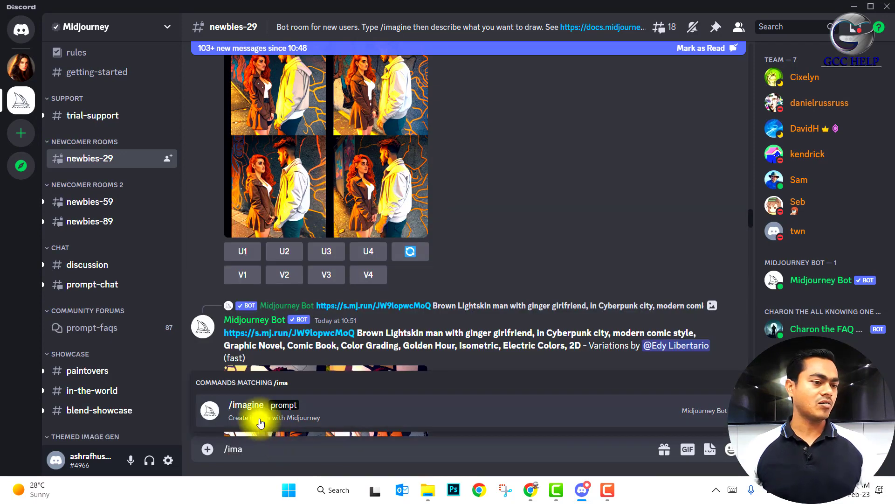
pyautogui.click(251, 407)
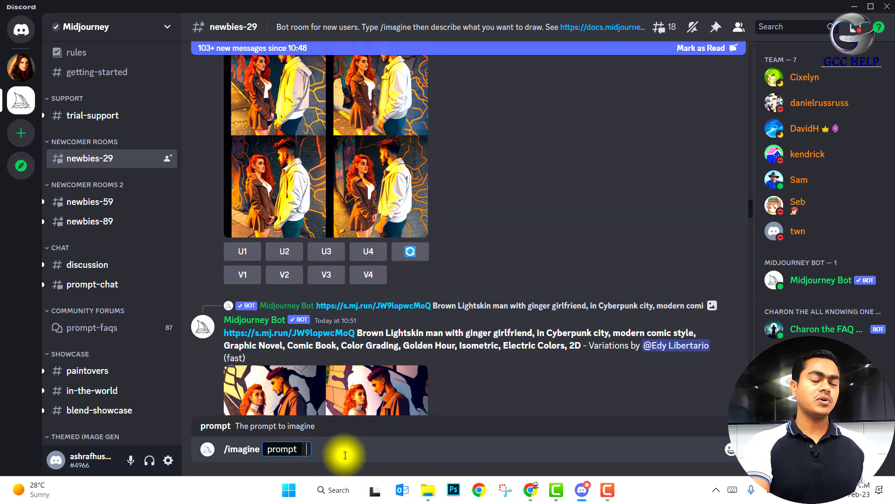
pyautogui.write('iphone 1')
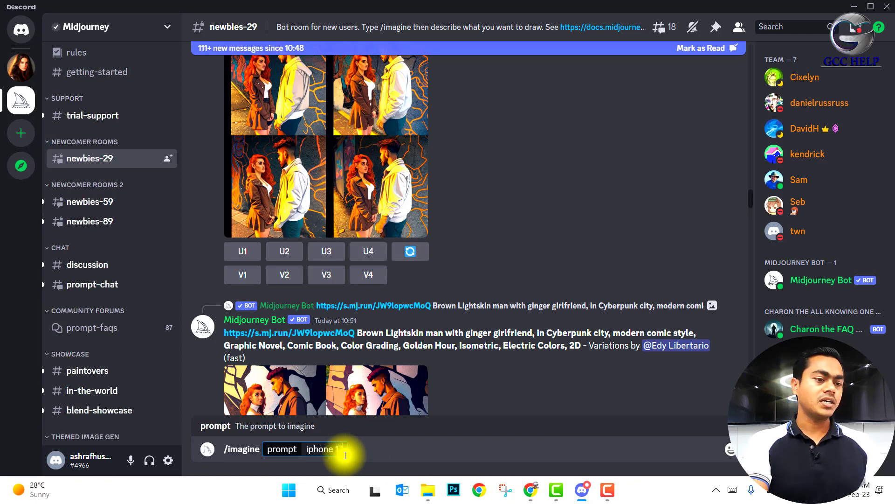
pyautogui.write('5 design')
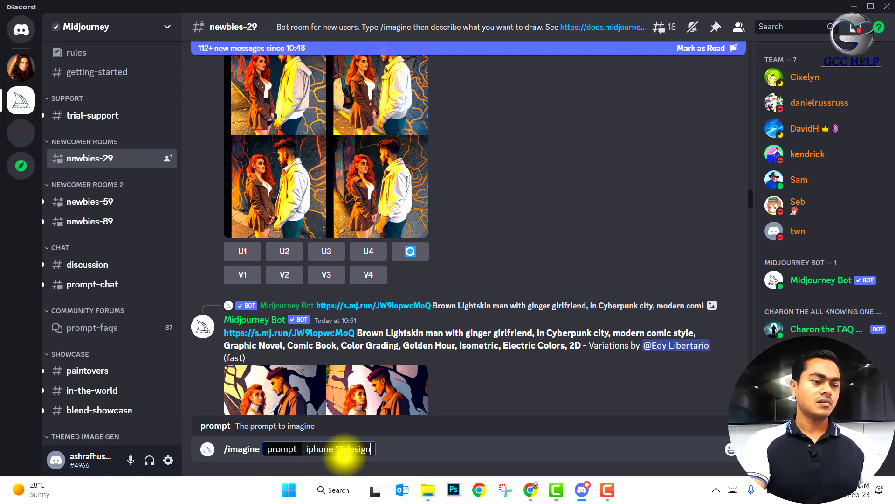
pyautogui.press('Return')
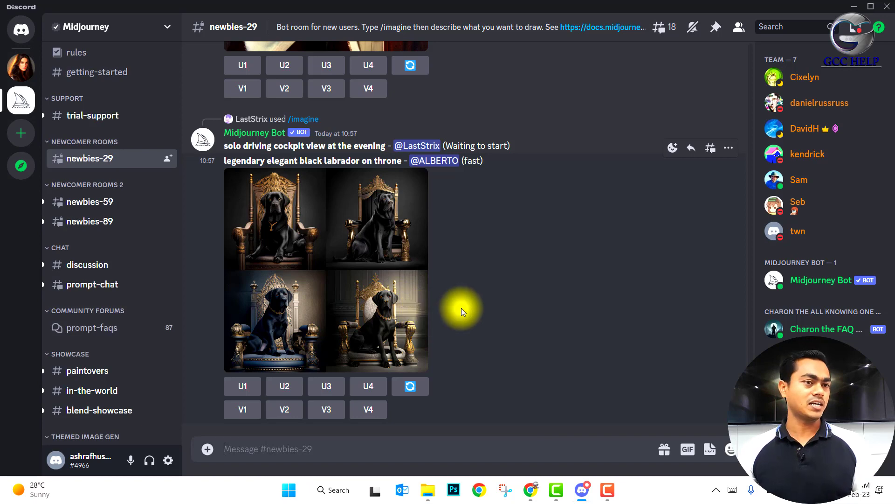
# Find the finished "iphone 17 design" grid in the room, view it enlarged, and open it in the browser.
pyautogui.scroll(10, 461, 310)
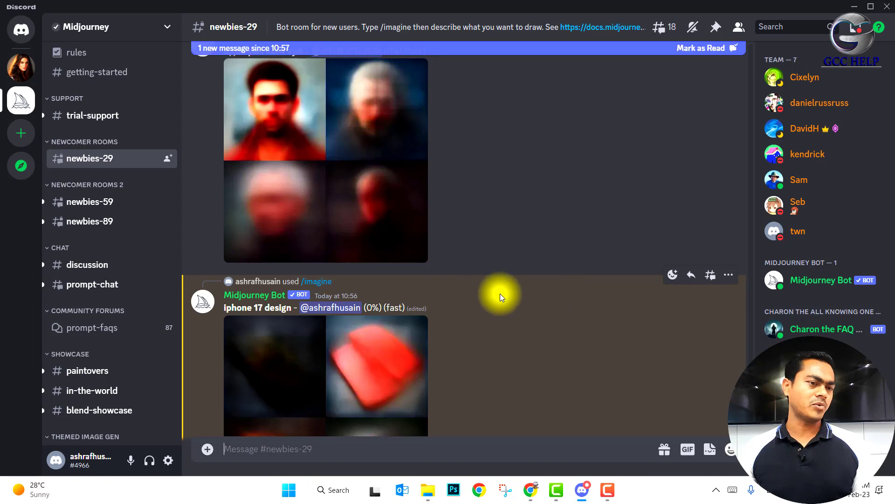
pyautogui.scroll(-3, 452, 310)
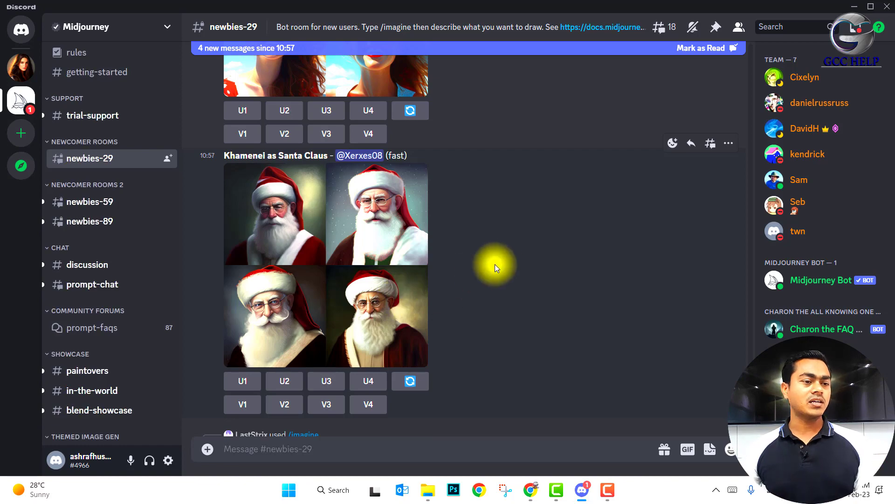
pyautogui.scroll(-6, 499, 263)
pyautogui.scroll(-20, 500, 262)
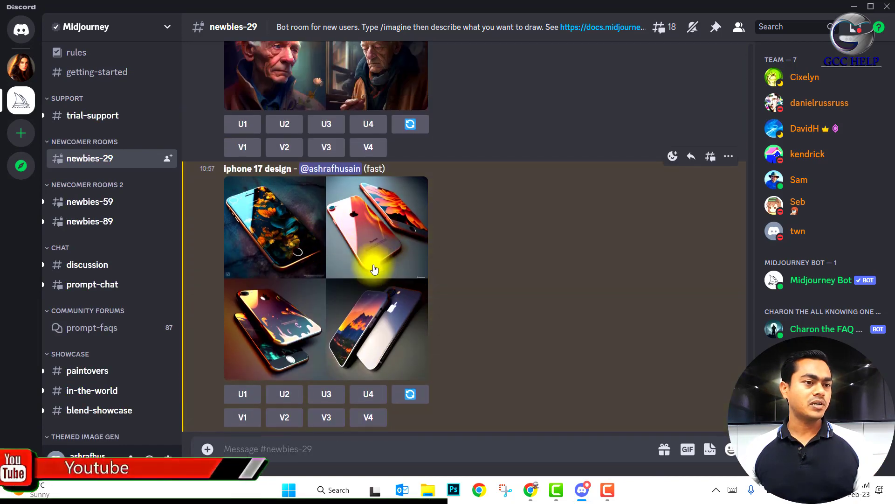
pyautogui.click(371, 262)
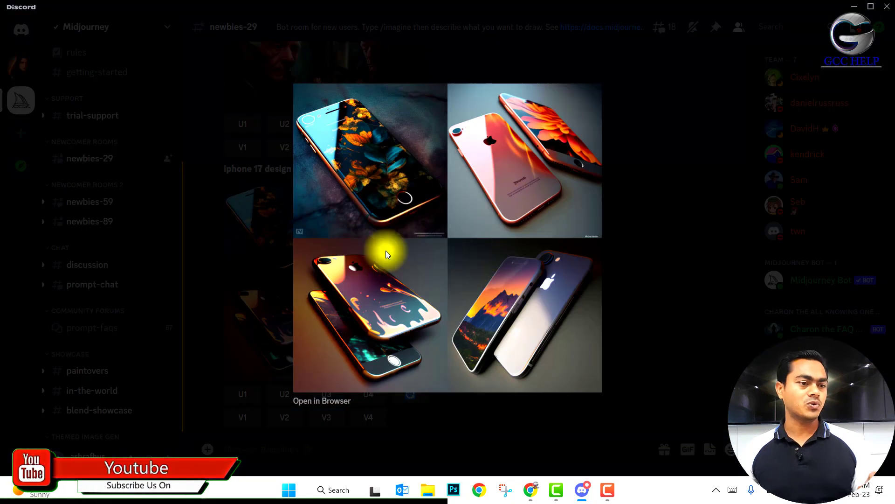
pyautogui.click(340, 400)
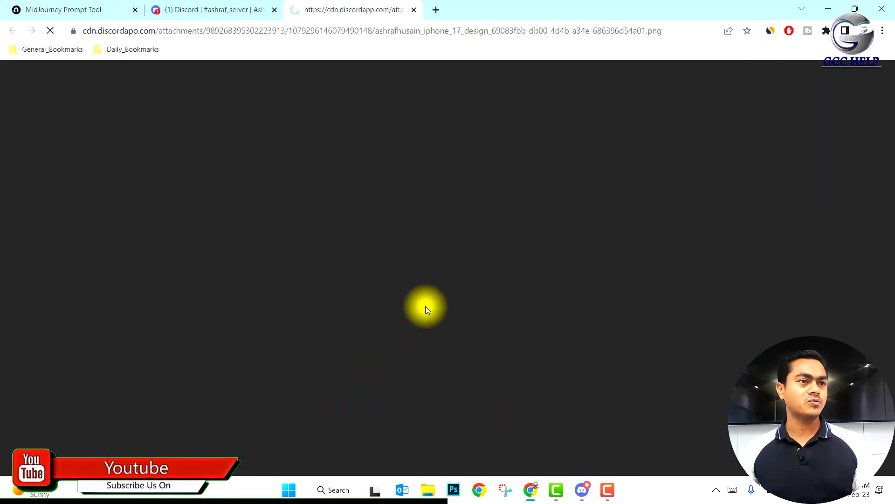